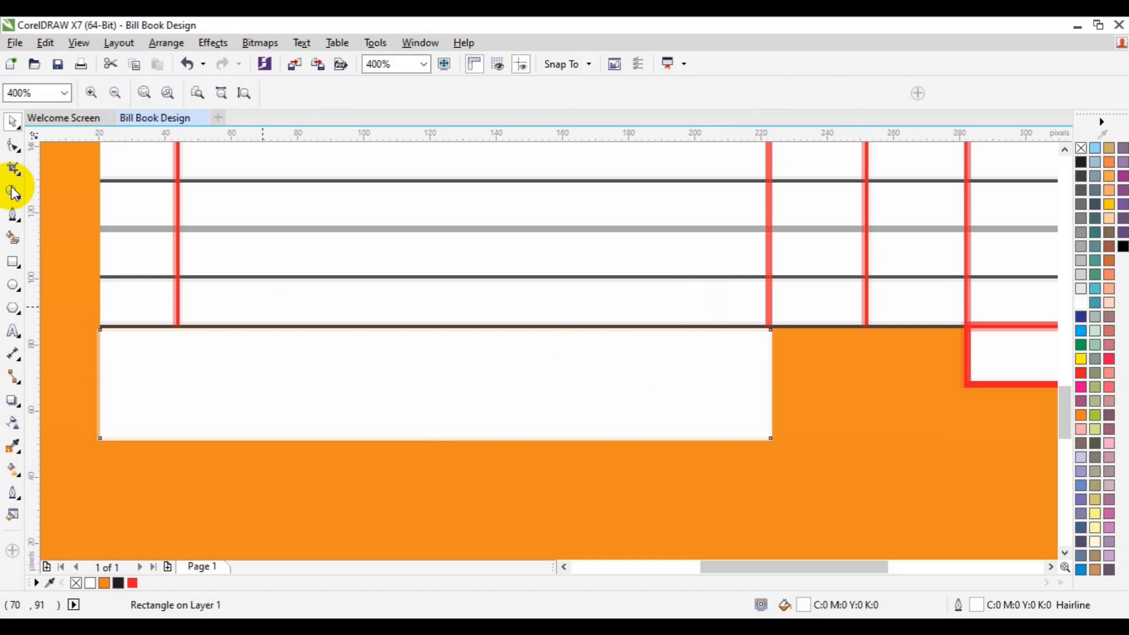
Set the outline width of the small red-outlined box under the table's last column to 1 px
click(116, 93)
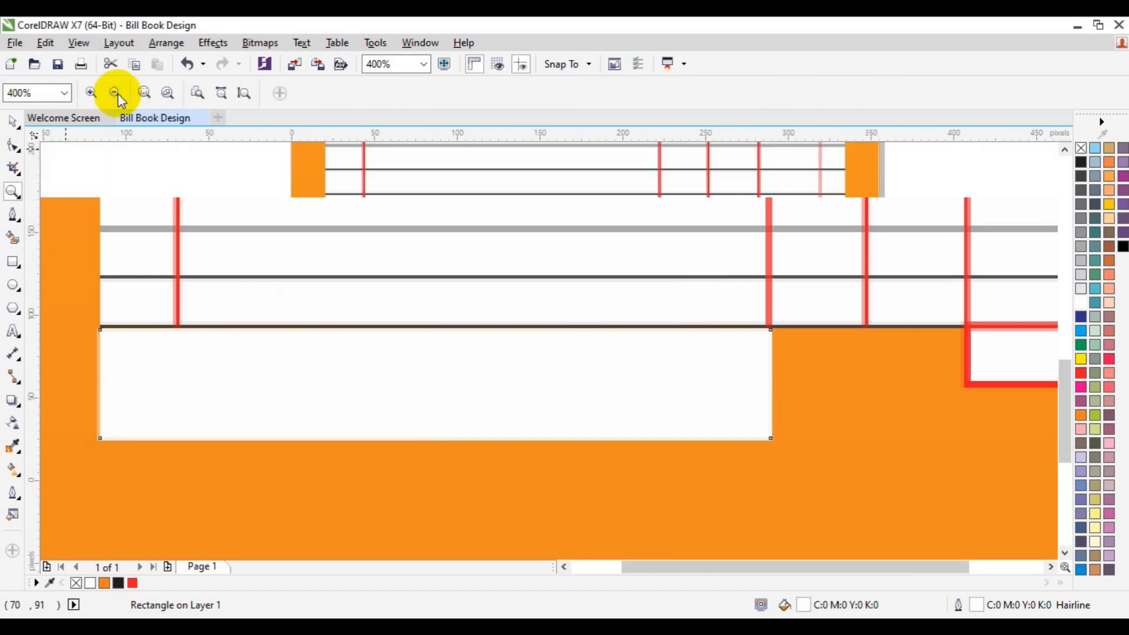
click(117, 93)
key(space)
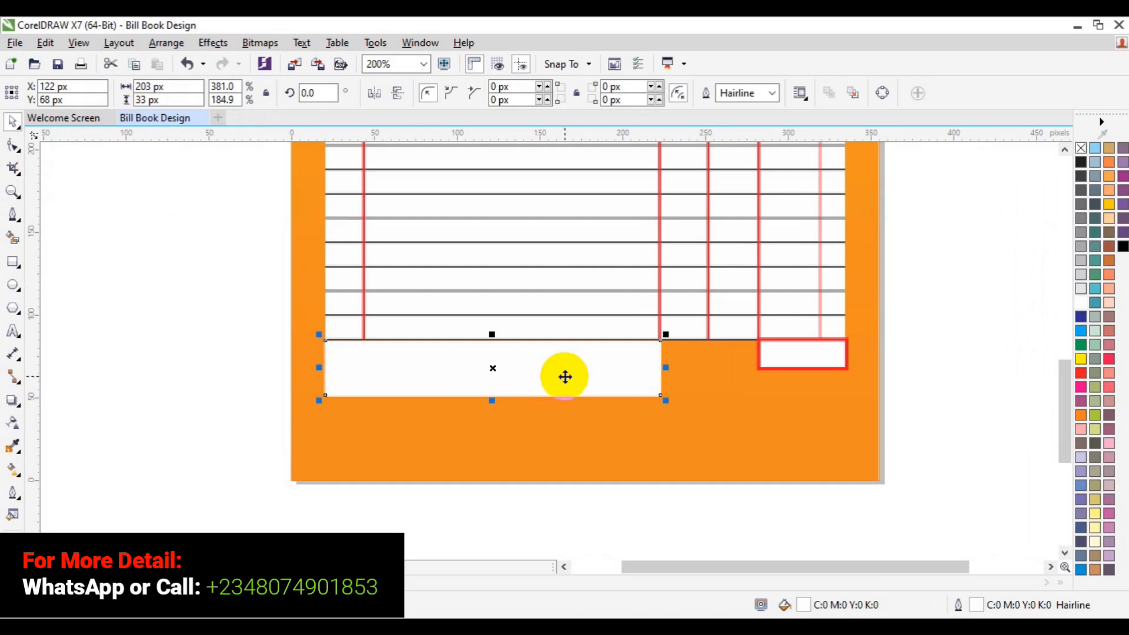
click(820, 368)
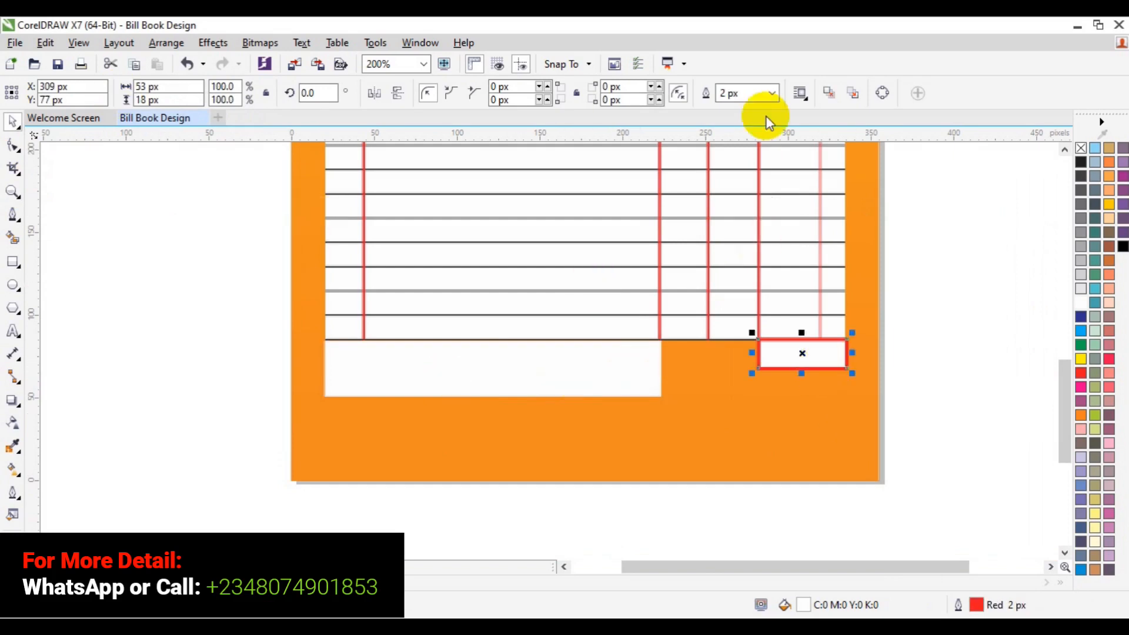
click(774, 93)
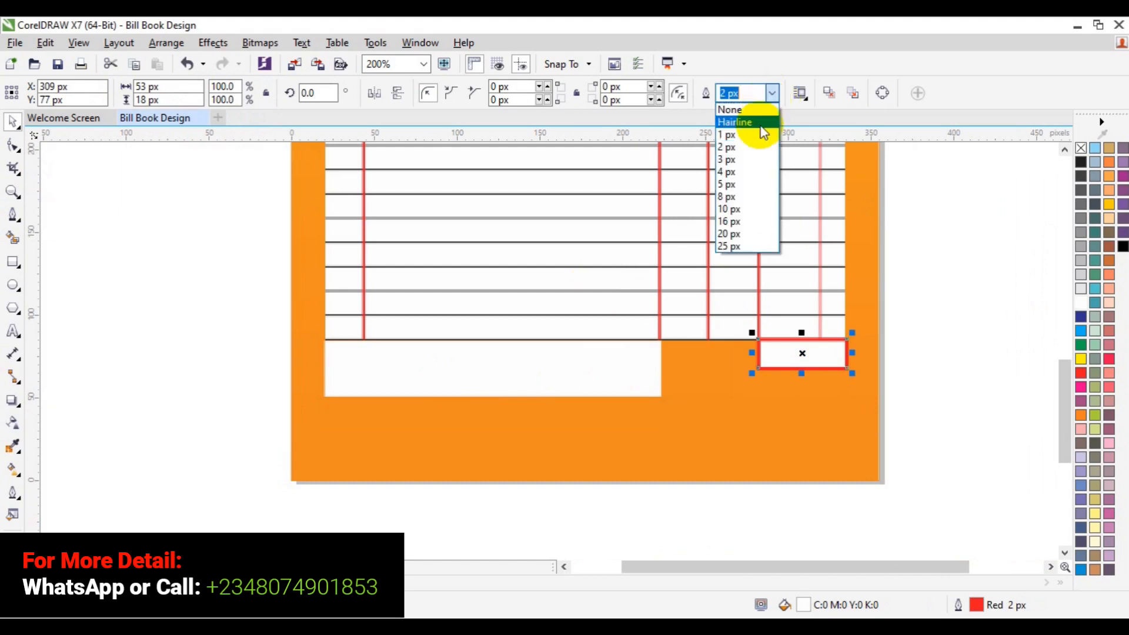
click(759, 132)
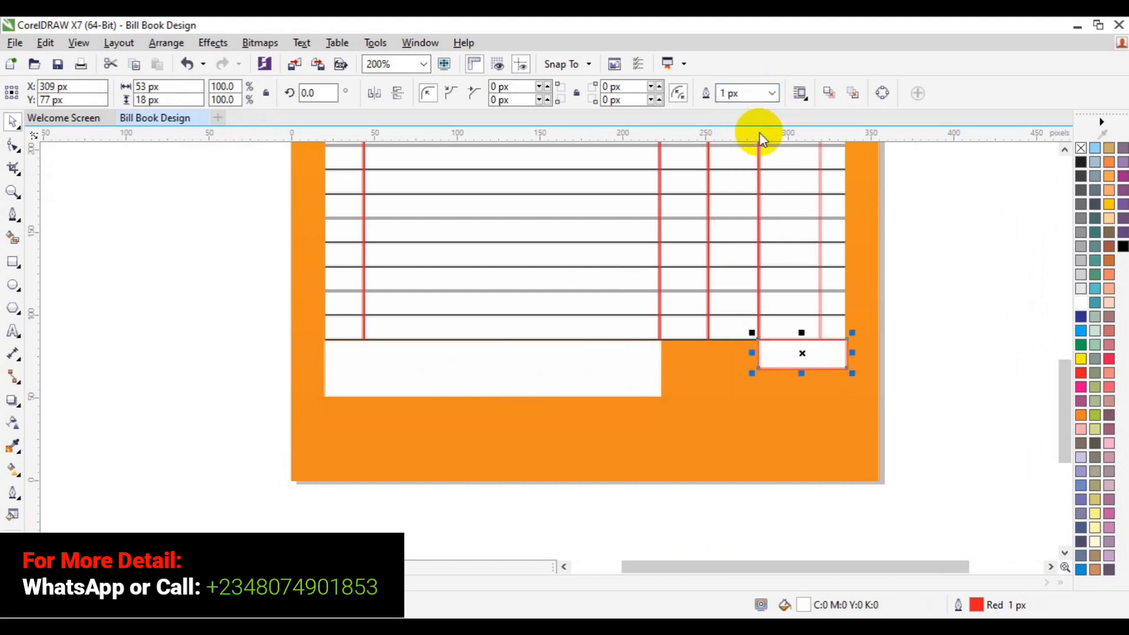
click(941, 390)
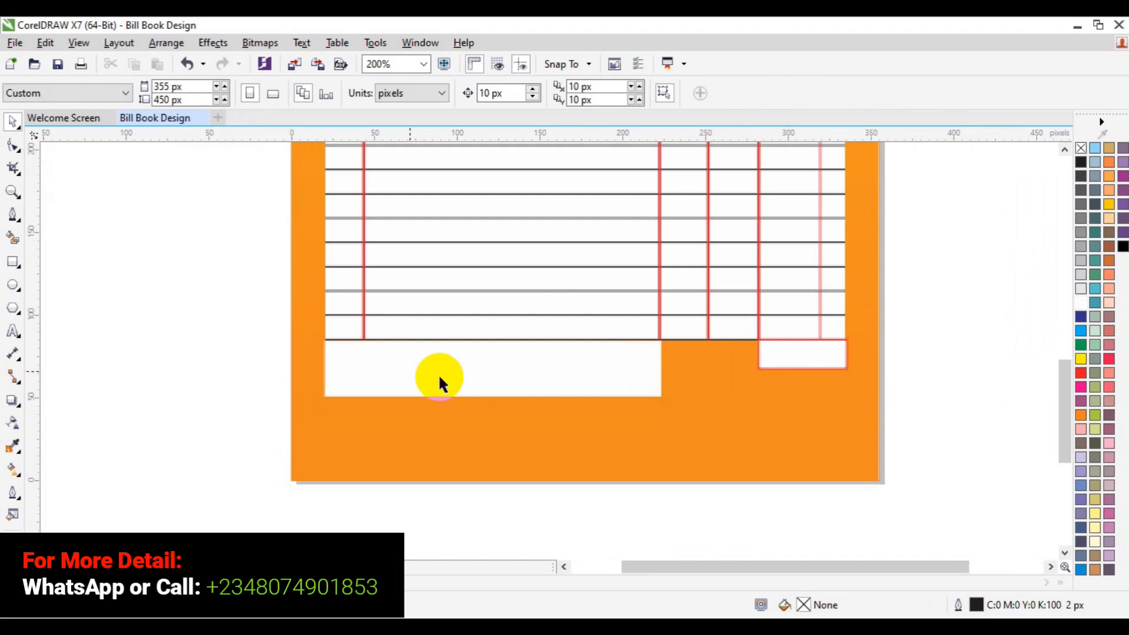
Move the wide white rectangle slightly below the table and align it to a vertical guideline placed at the table's left edge
click(467, 392)
drag(467, 391, 466, 397)
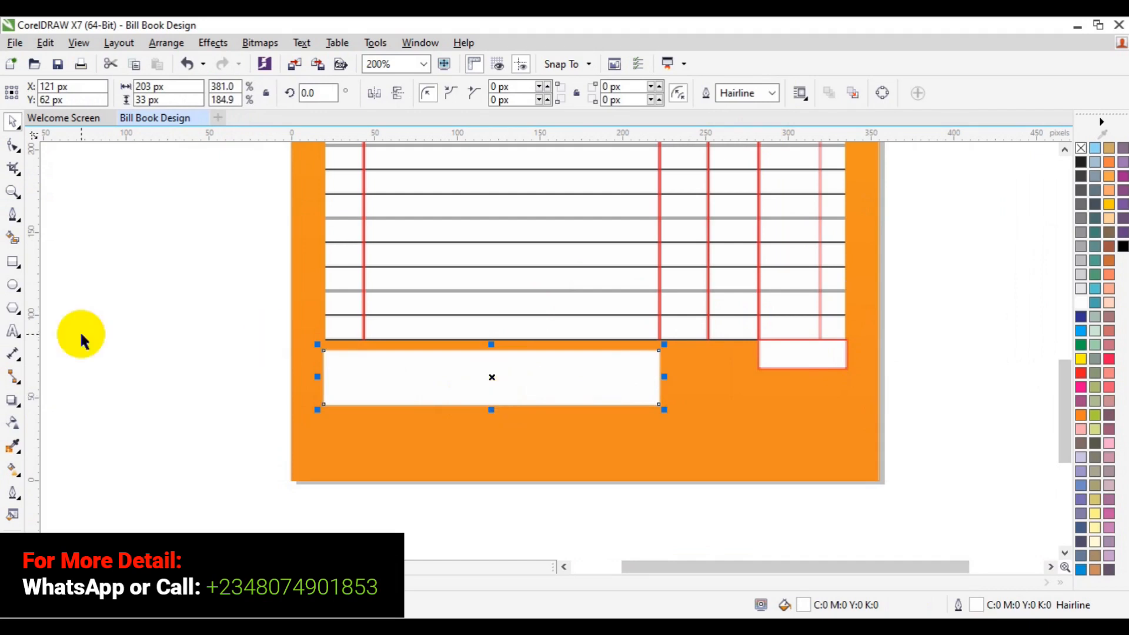
click(13, 192)
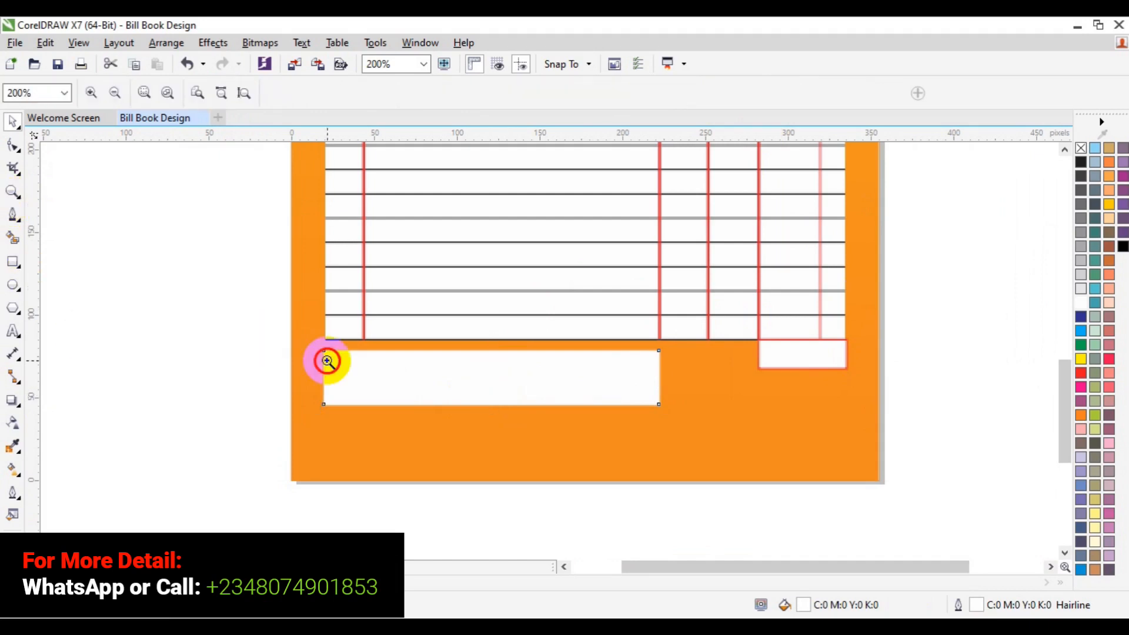
click(327, 361)
key(space)
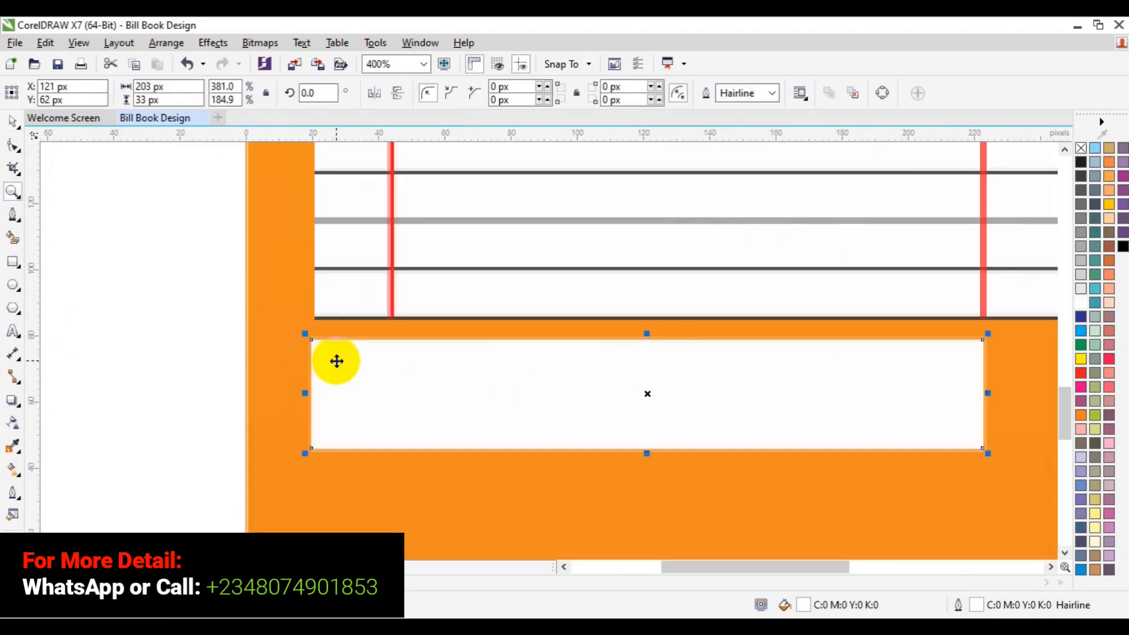
drag(35, 356, 314, 333)
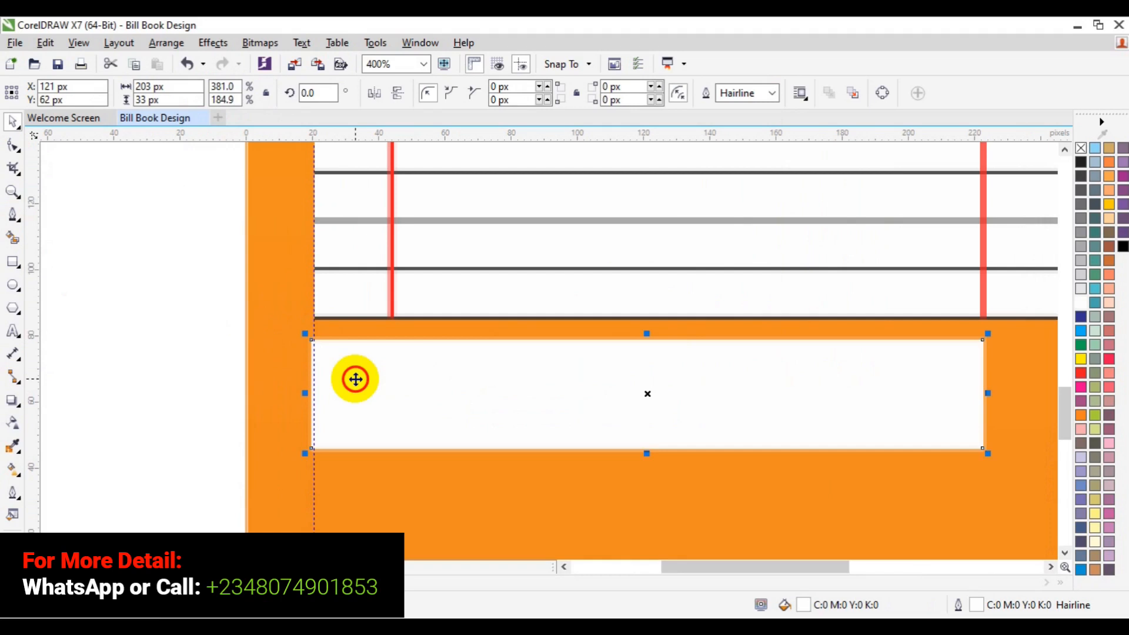
drag(355, 379, 359, 379)
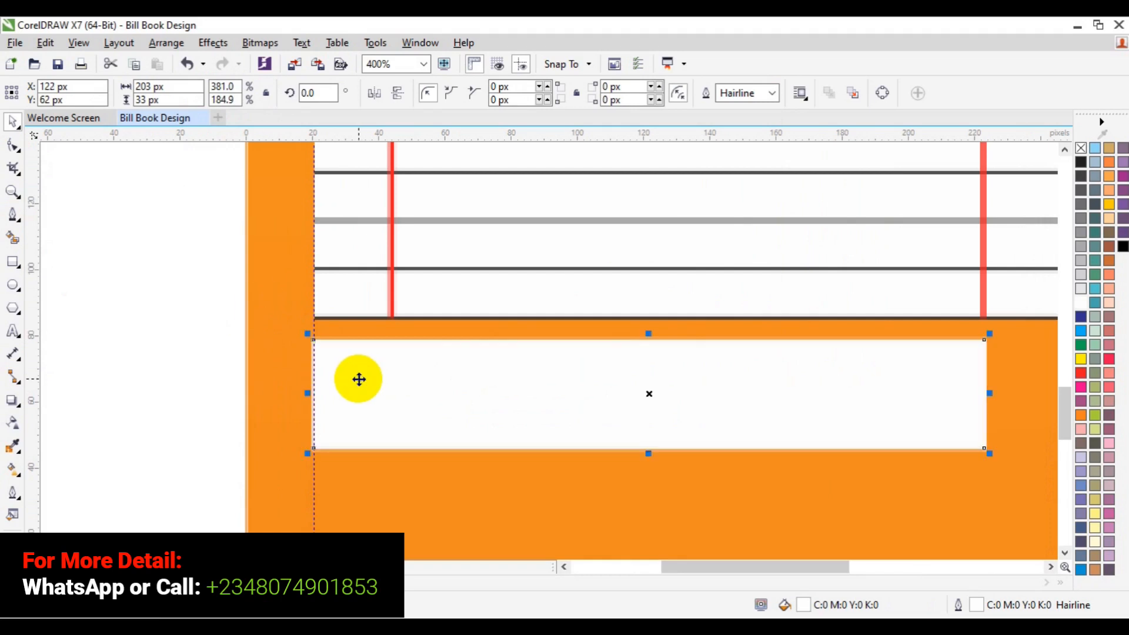
click(141, 366)
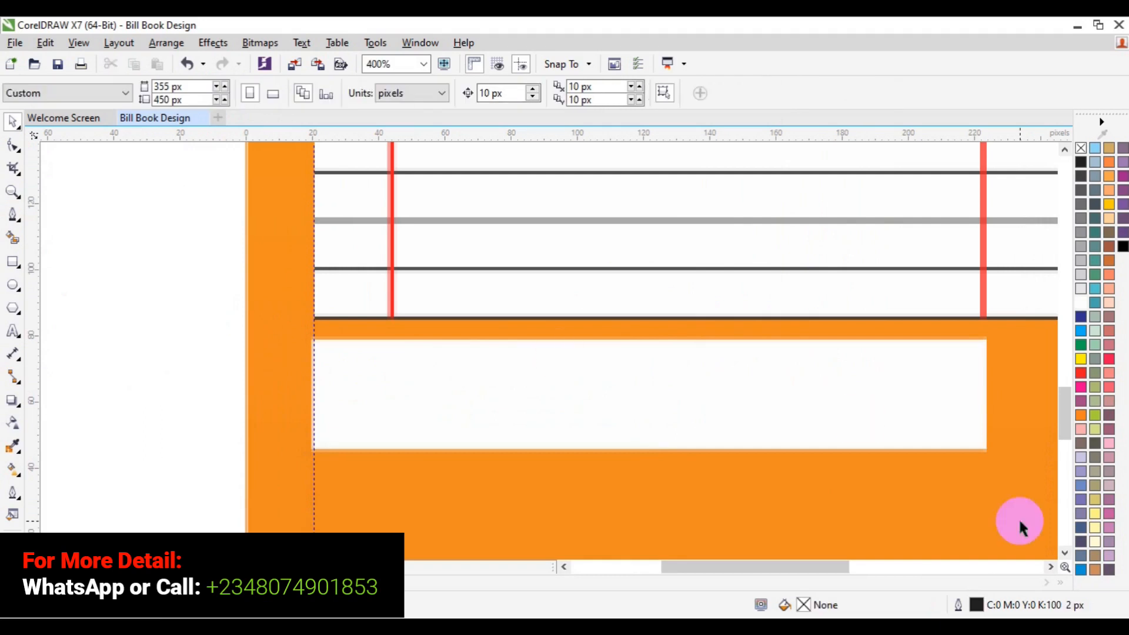
Shift the small red-outlined box left to X 308 px so it lines up with the table's last column
click(1051, 566)
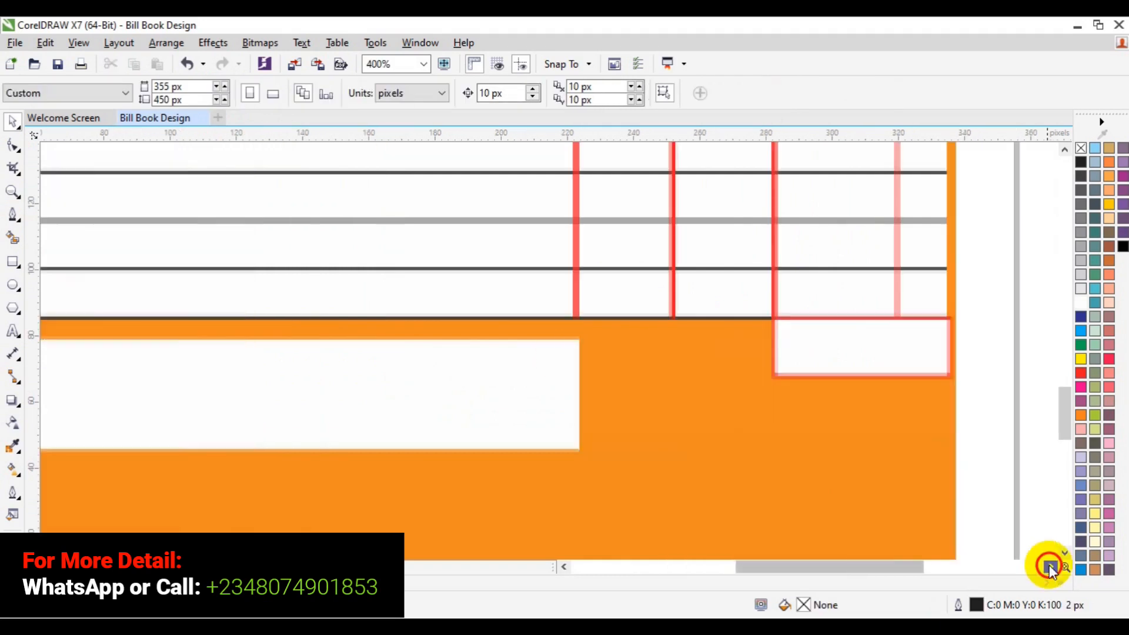
click(1051, 566)
click(1050, 567)
click(631, 365)
click(632, 363)
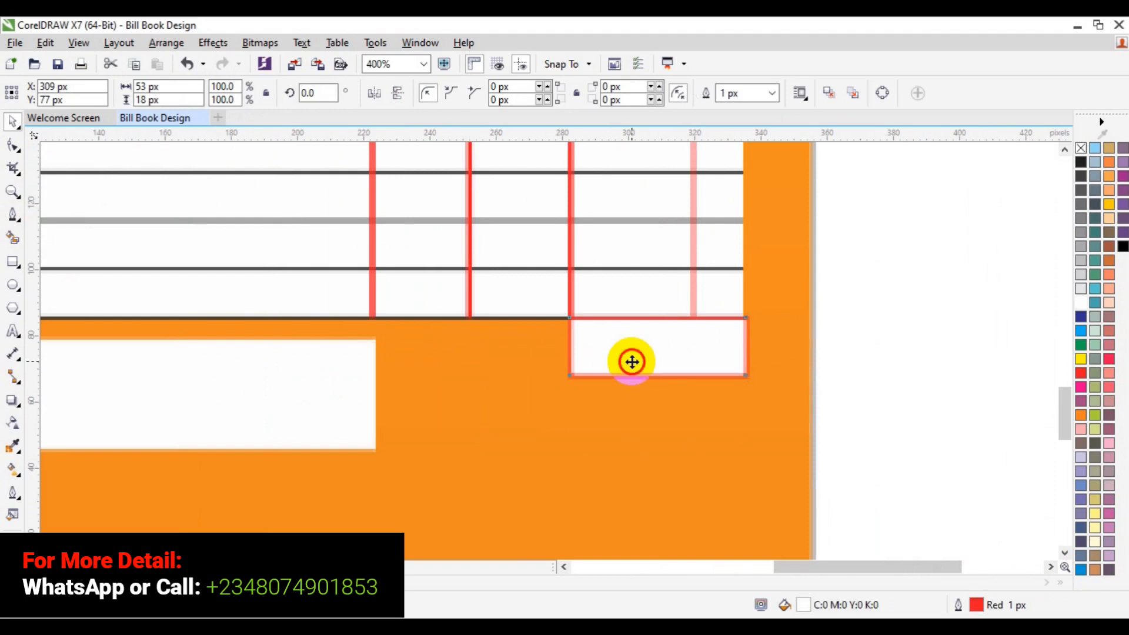
drag(632, 362, 631, 363)
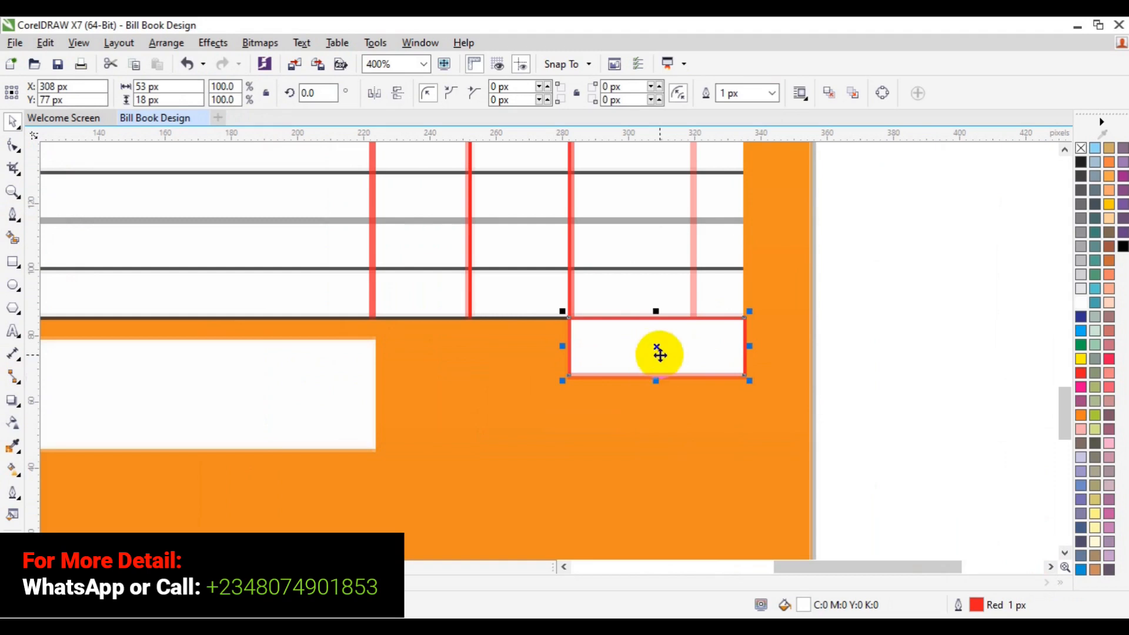
Stack two copies of the red-outlined box directly beneath it and group the three boxes
drag(659, 354, 663, 416)
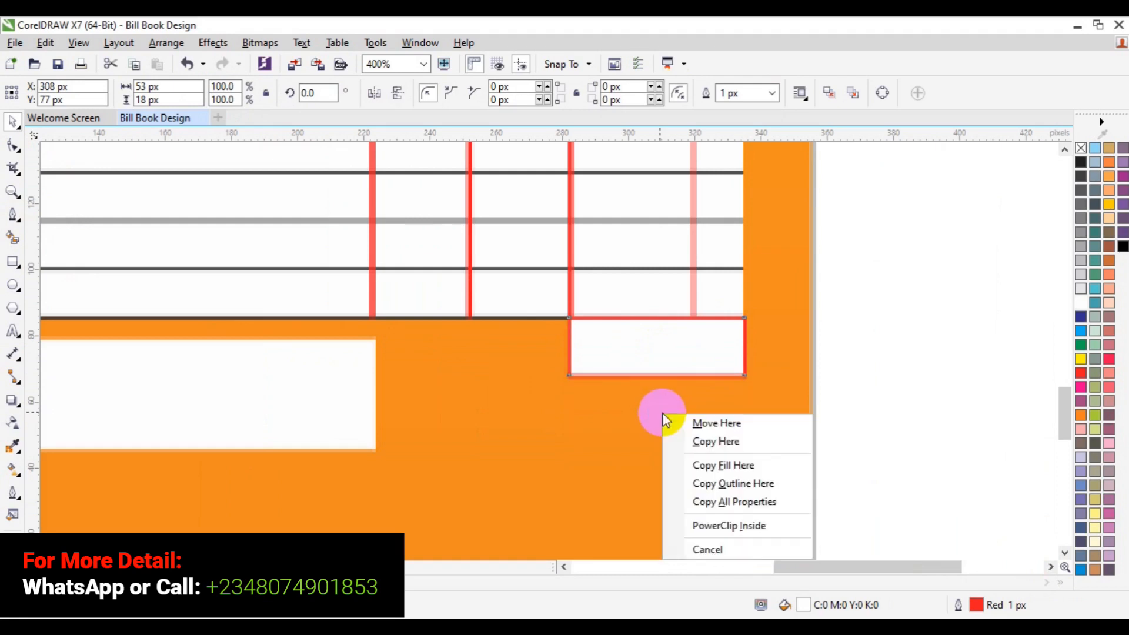
click(702, 443)
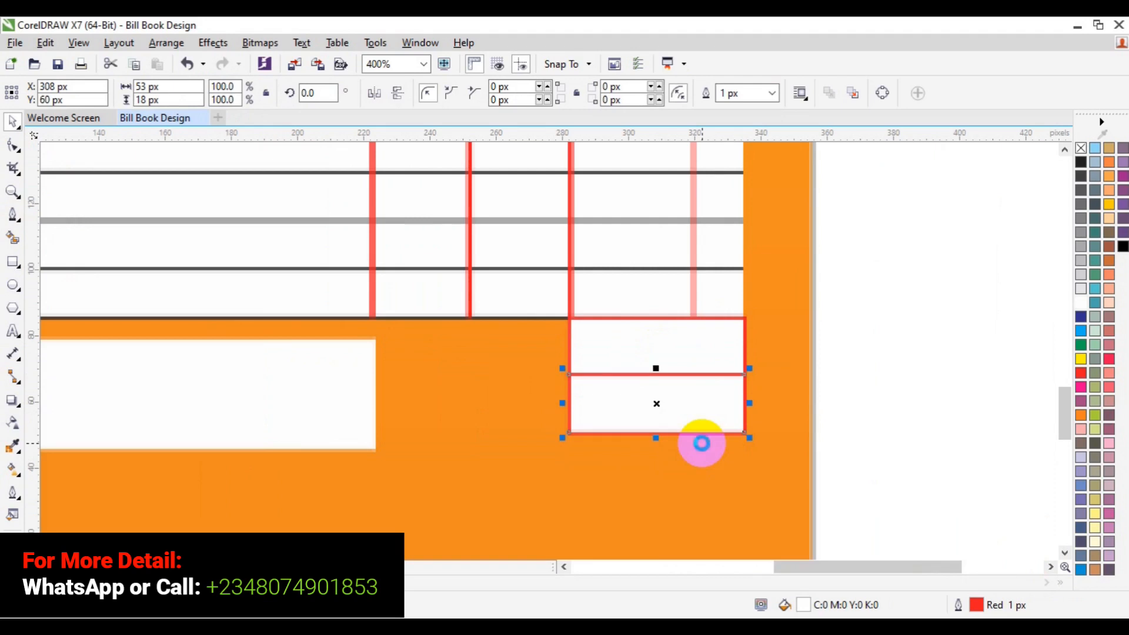
key(ctrl+r)
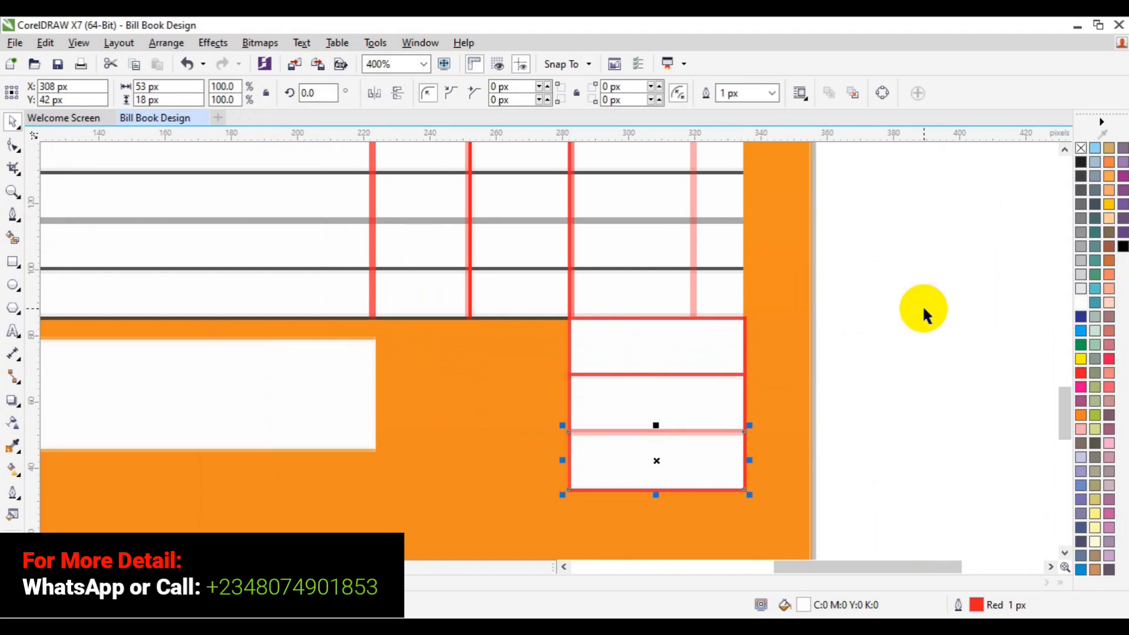
drag(924, 309, 555, 501)
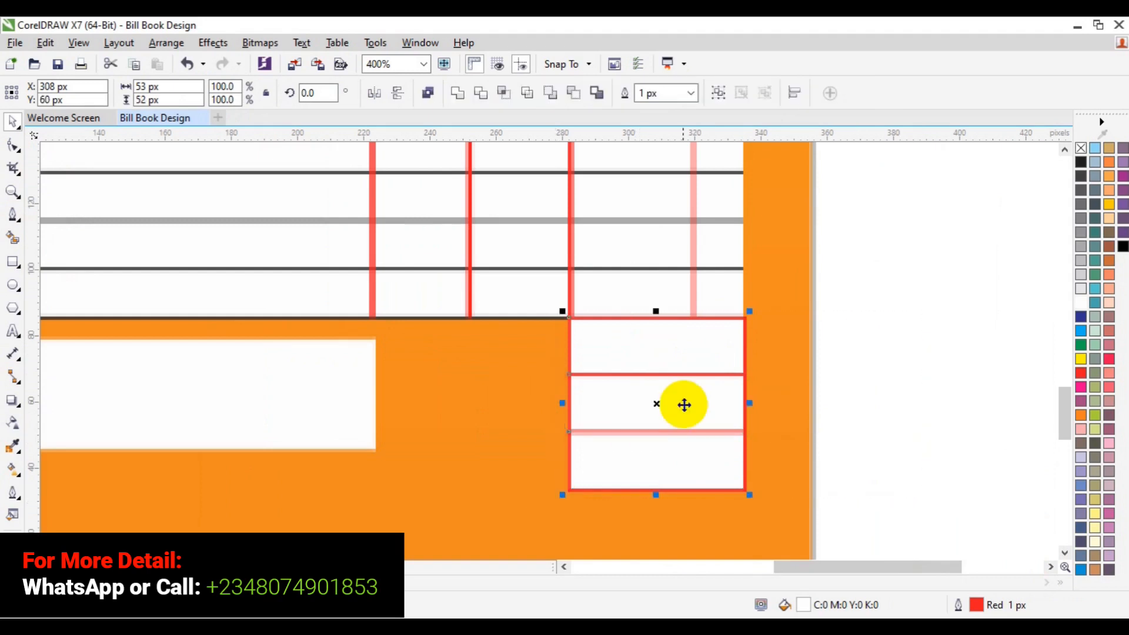
click(713, 92)
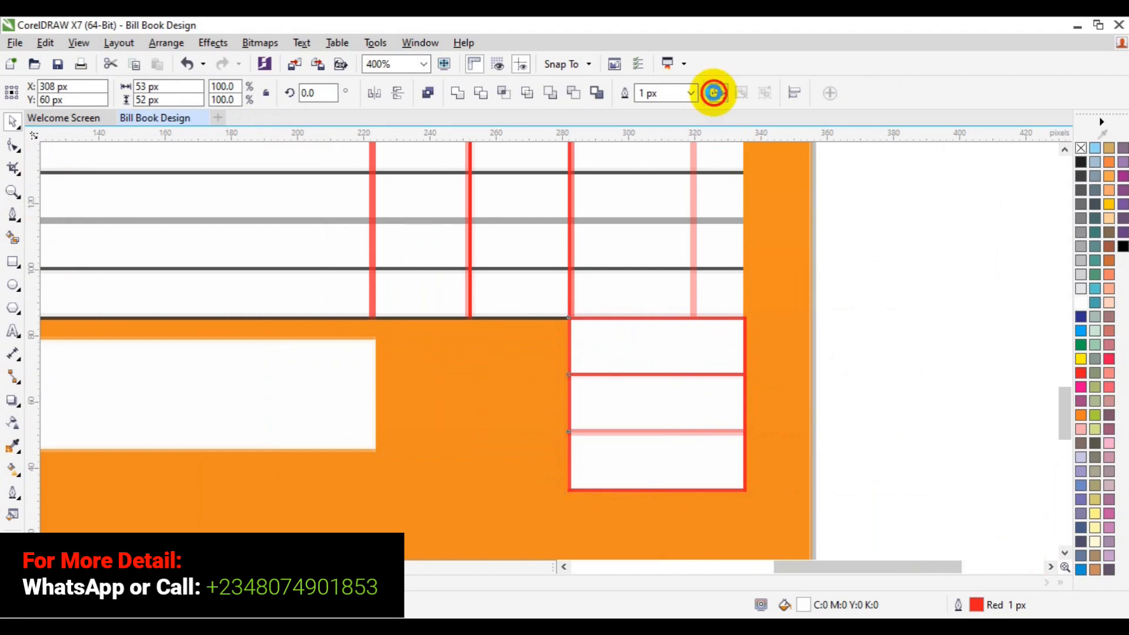
Try to shift the grouped boxes slightly left to match the table's right edge, and undo the move
click(13, 192)
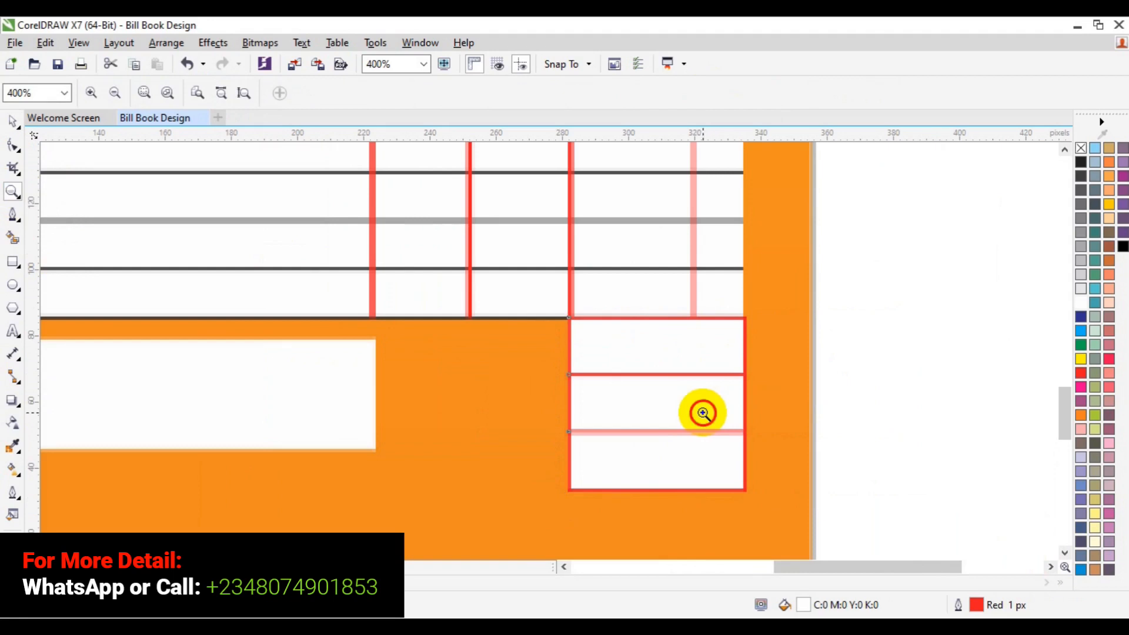
click(703, 413)
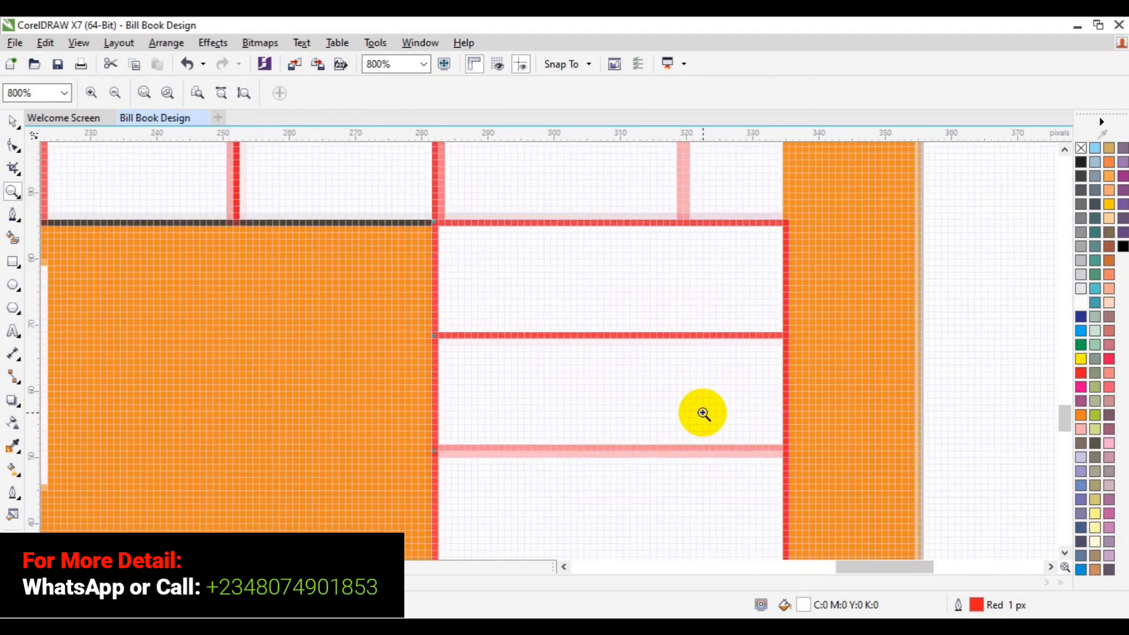
click(115, 93)
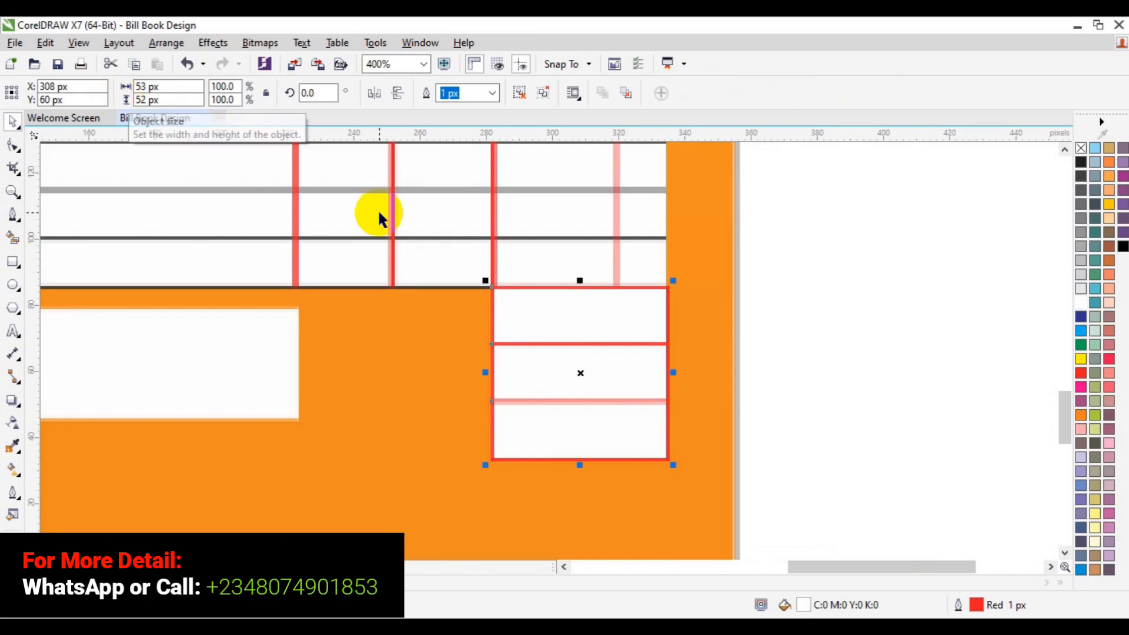
click(581, 370)
drag(580, 370, 574, 370)
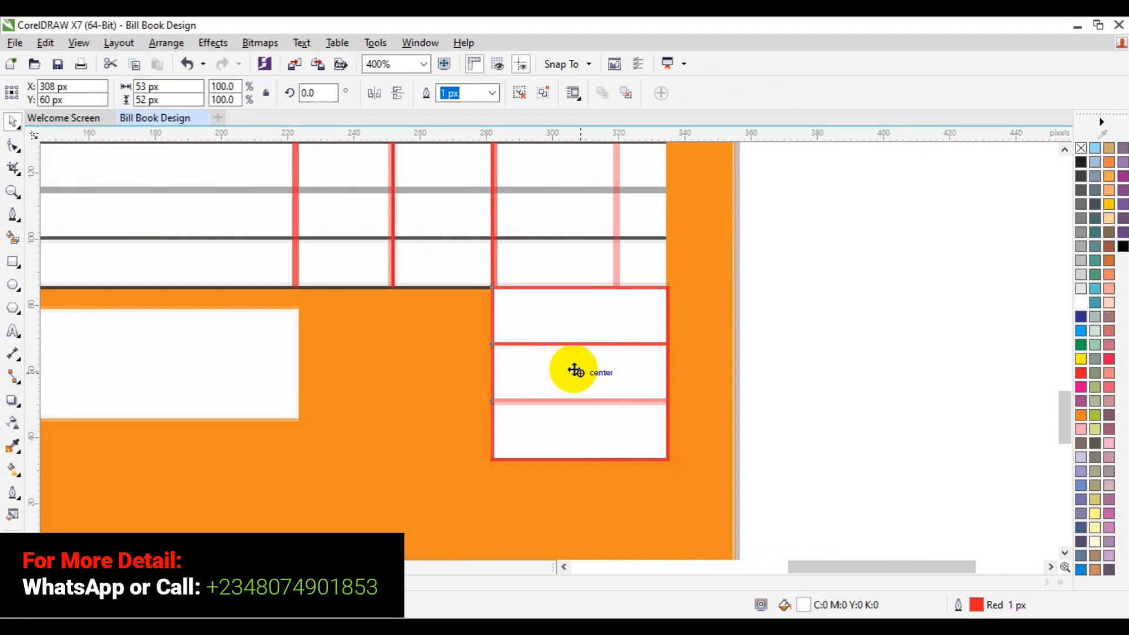
key(Left)
key(Right)
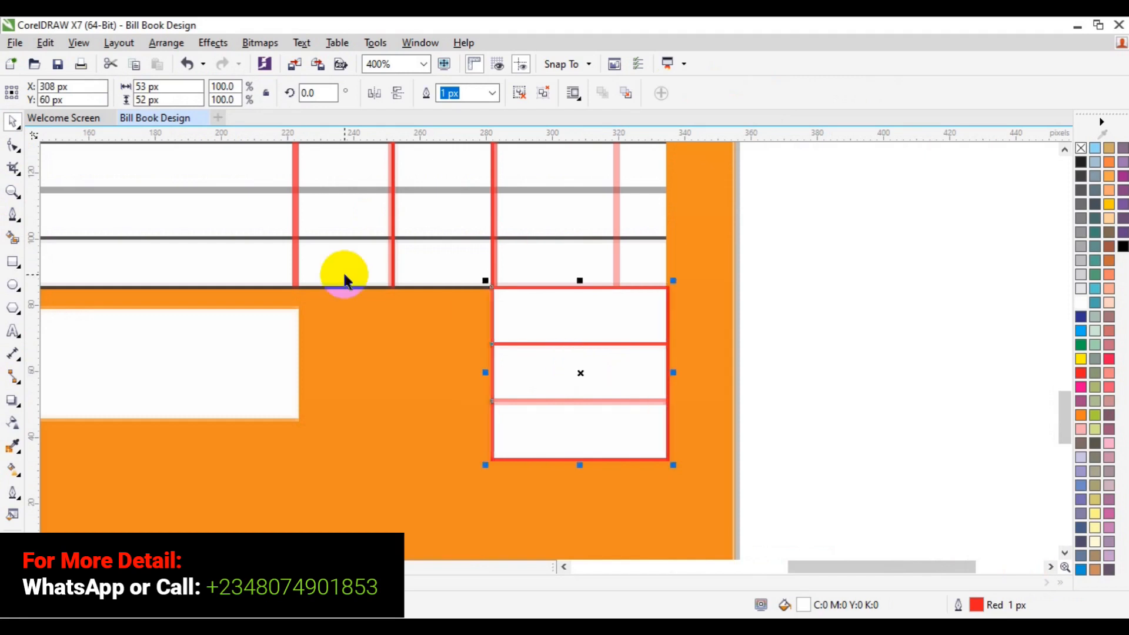
click(13, 191)
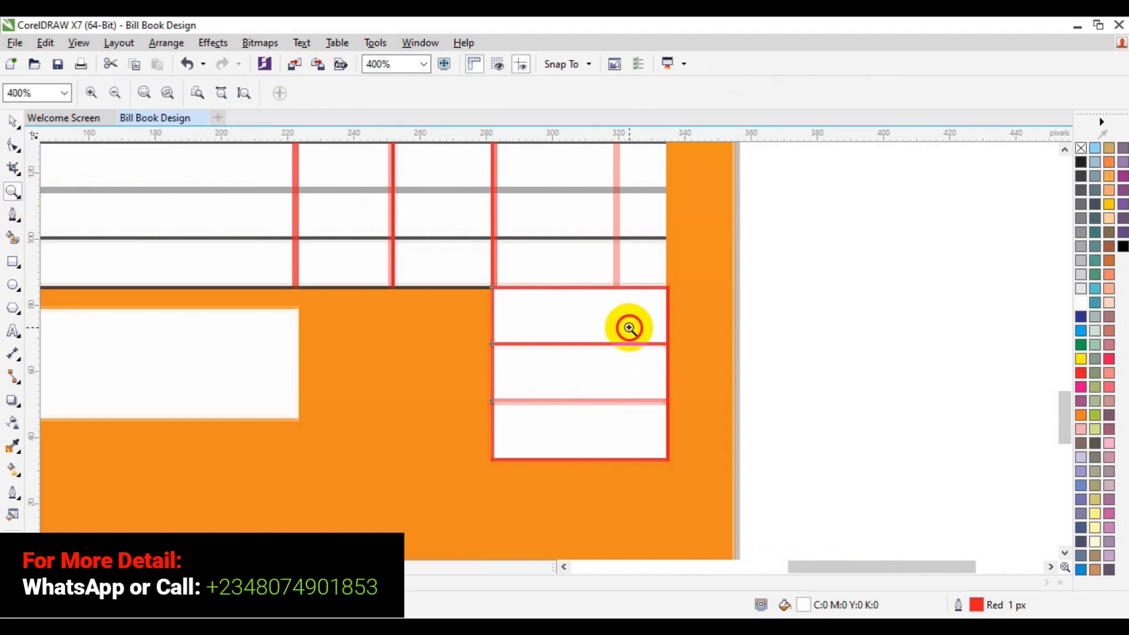
click(629, 328)
key(space)
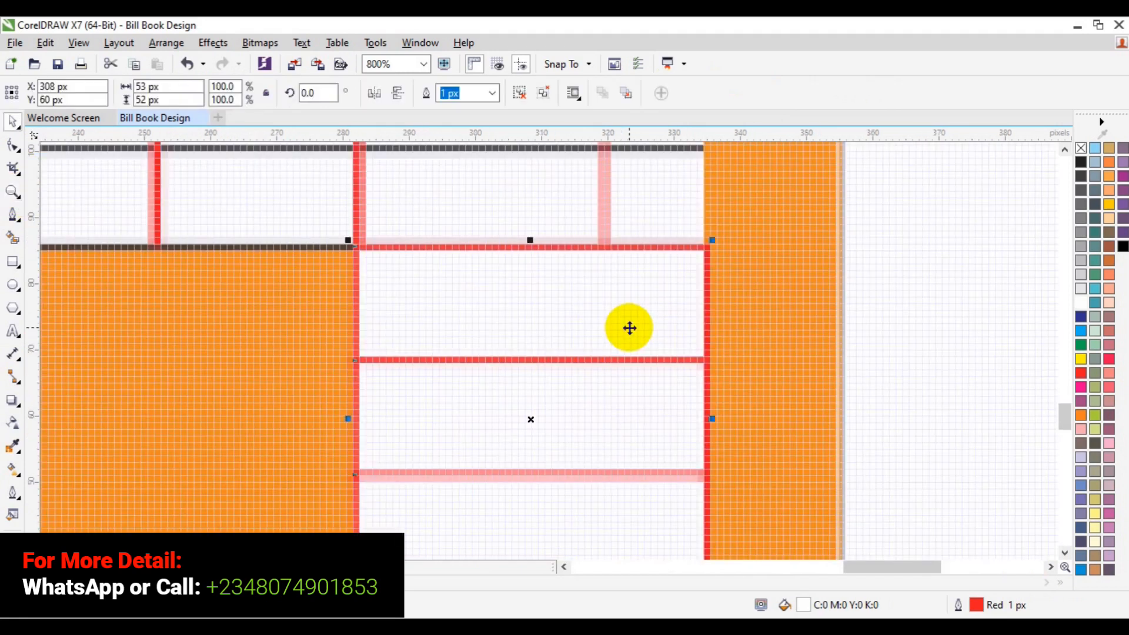
drag(629, 327, 625, 328)
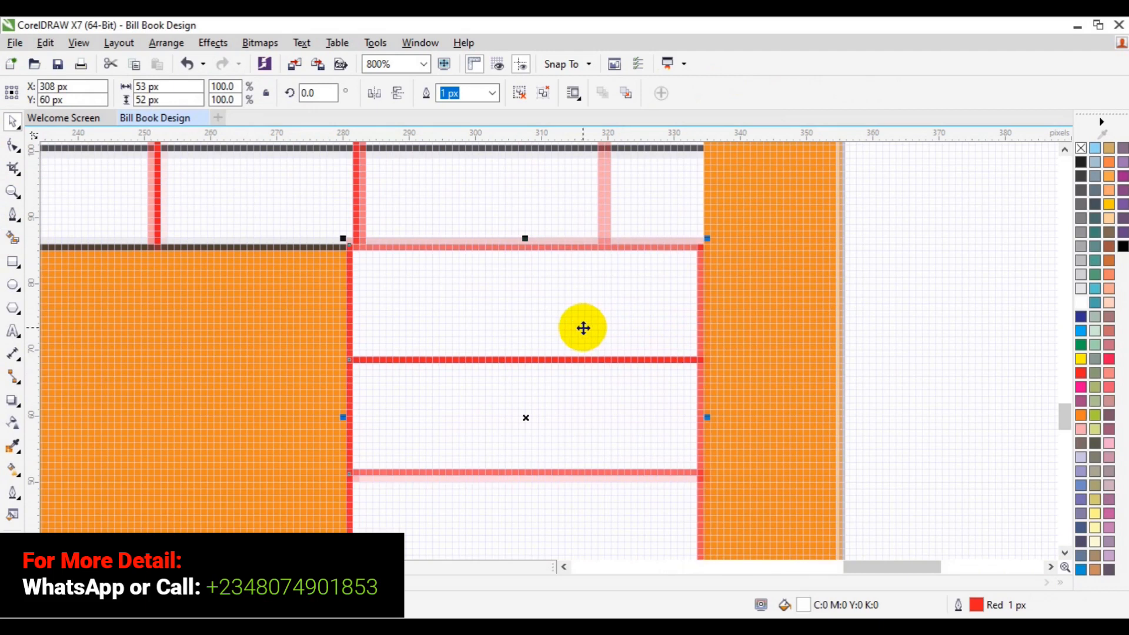
key(ctrl+z)
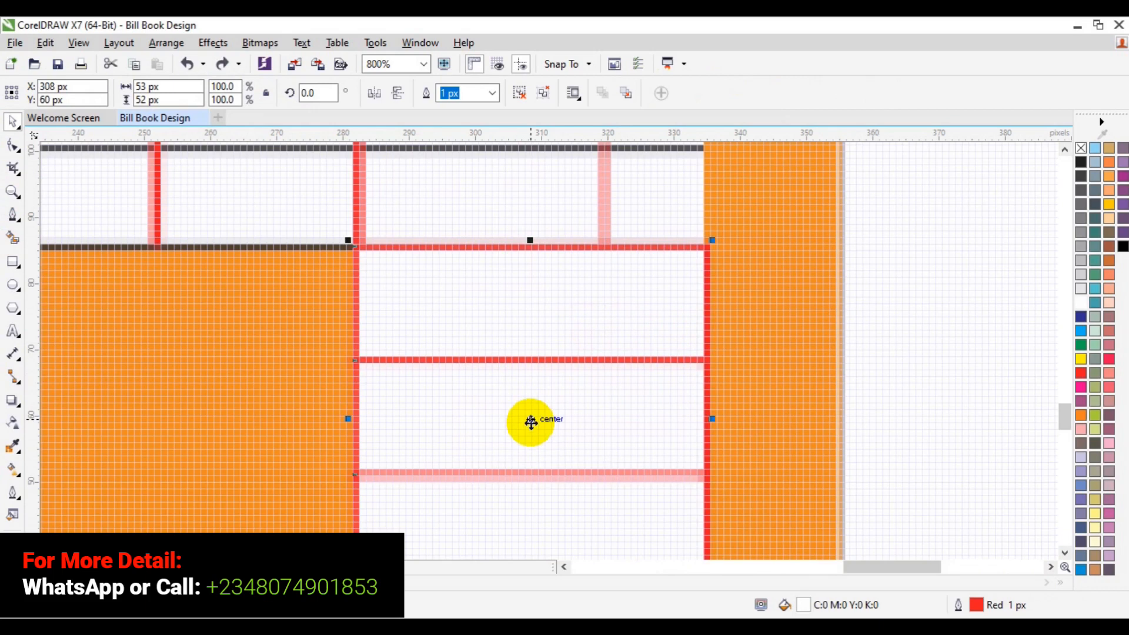
Retry a slight leftward move of the grouped boxes by their centre point
click(529, 421)
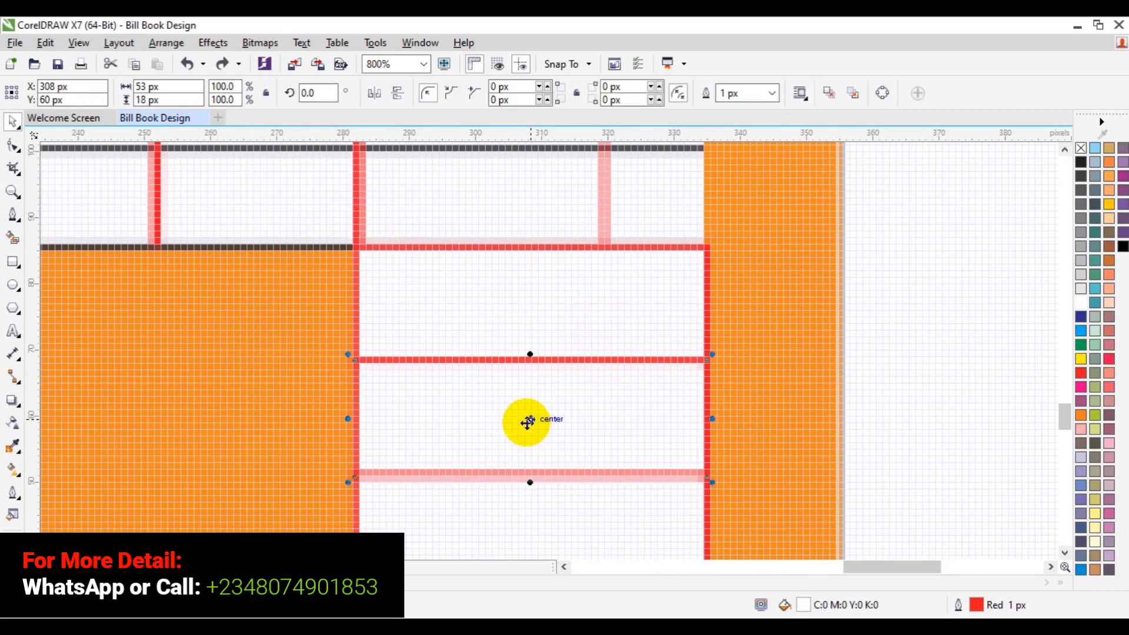
click(597, 327)
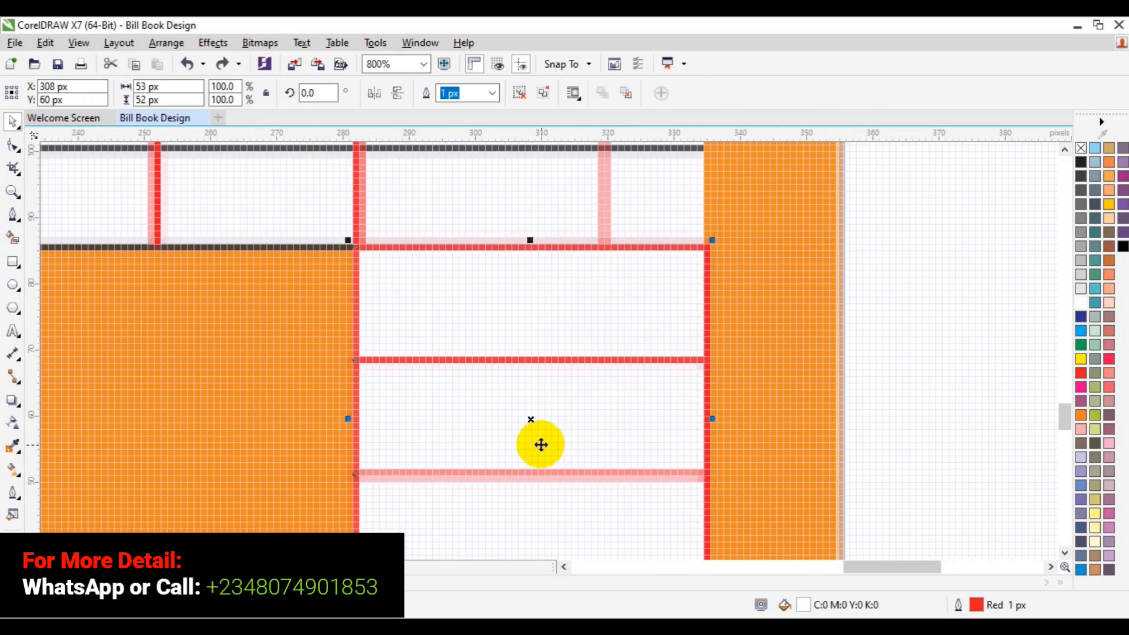
click(529, 421)
drag(527, 424, 524, 420)
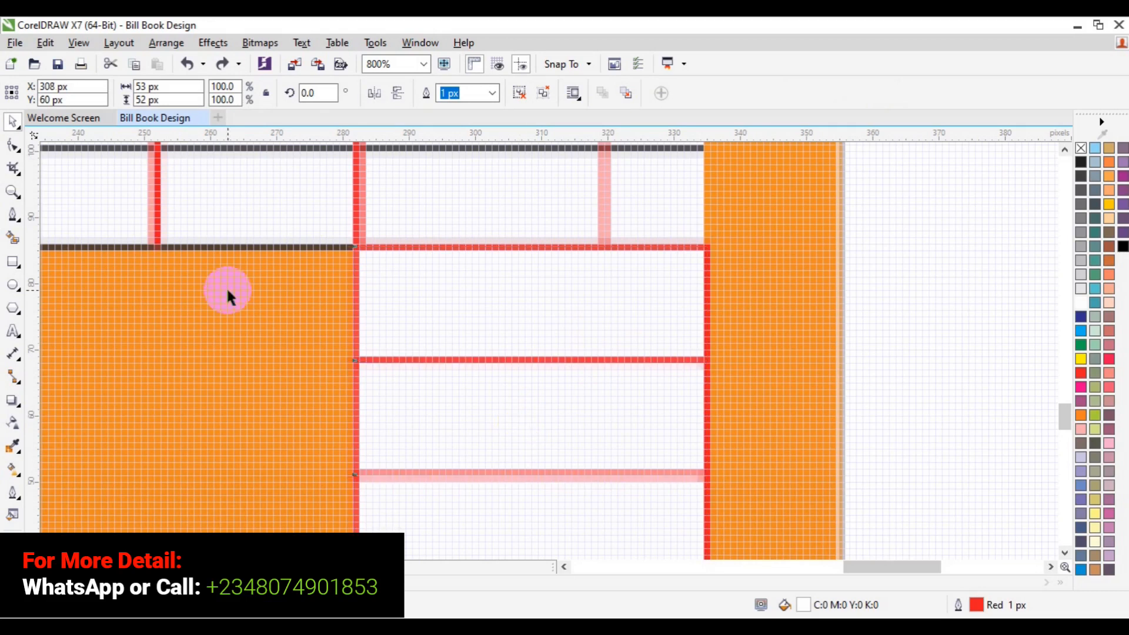
click(13, 191)
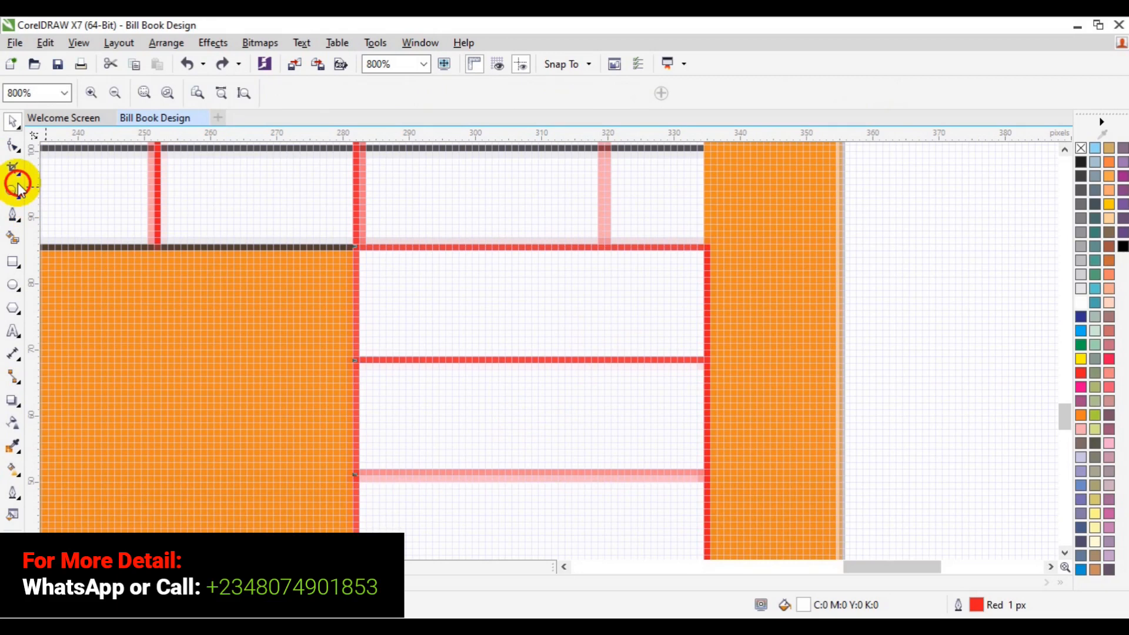
click(110, 102)
key(space)
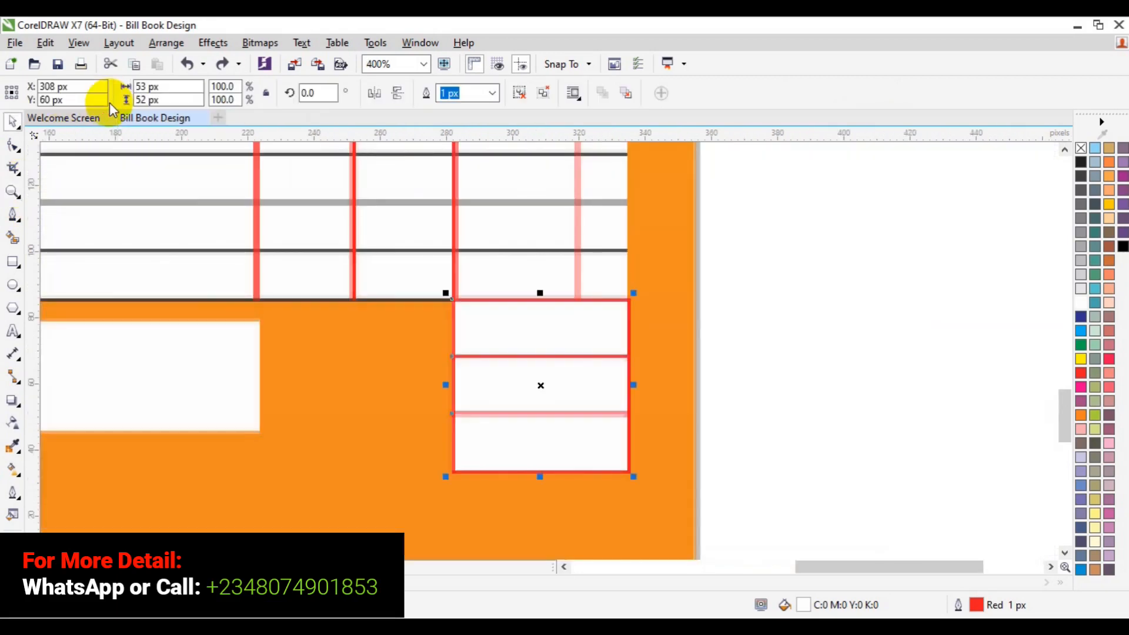
click(13, 191)
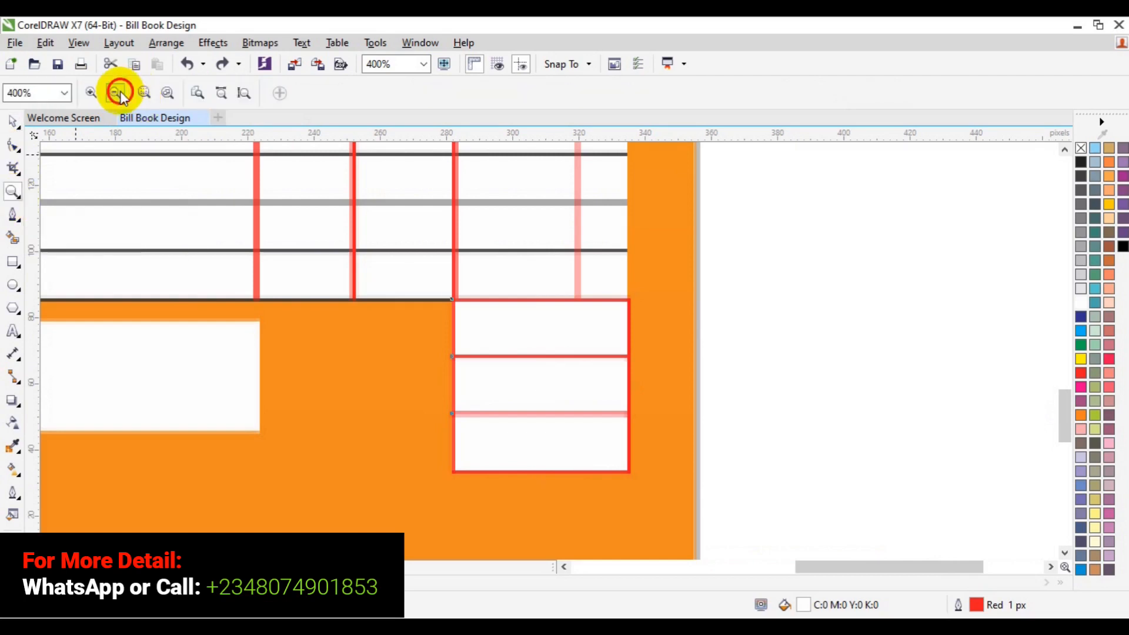
Draw a horizontal line about 201 px long with the Pen tool in the orange area beneath the white text area
click(116, 92)
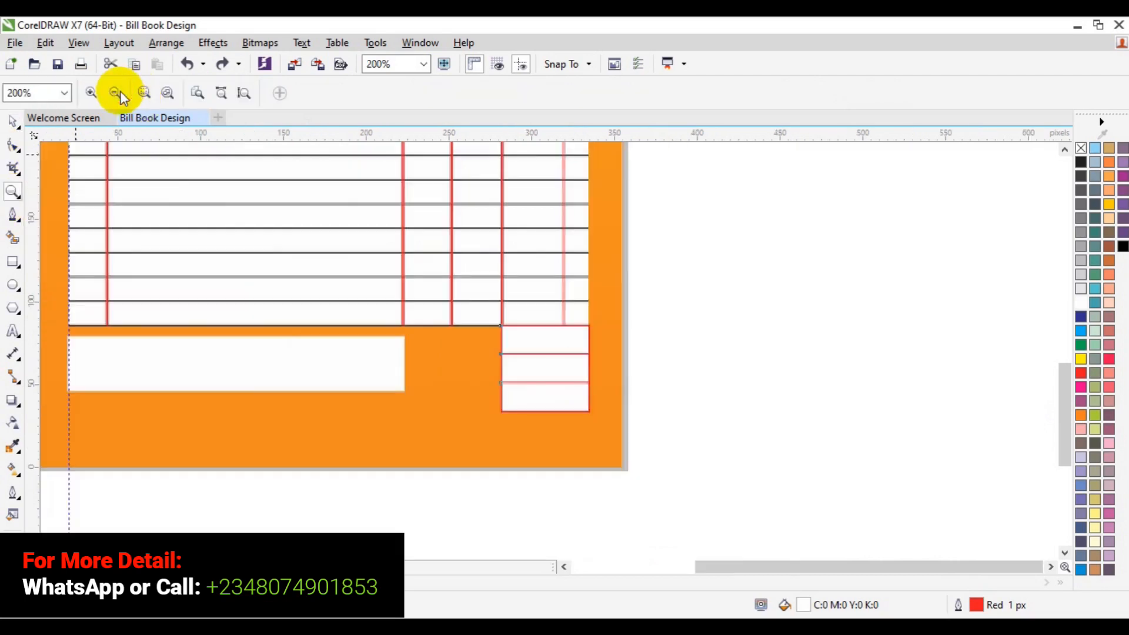
click(13, 120)
click(743, 534)
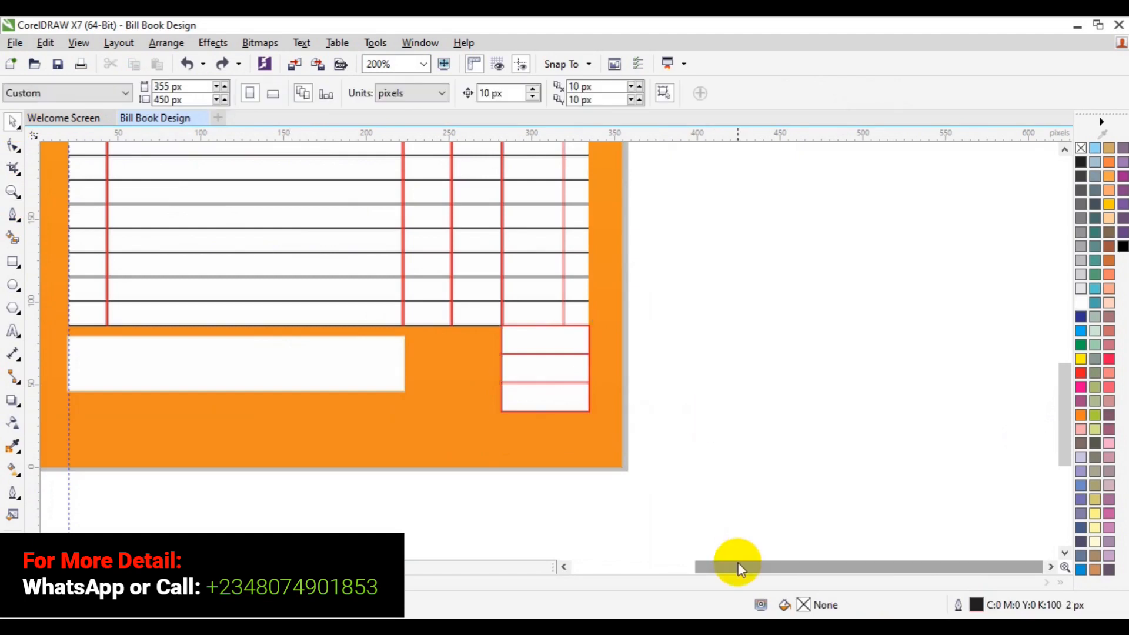
drag(739, 562, 710, 562)
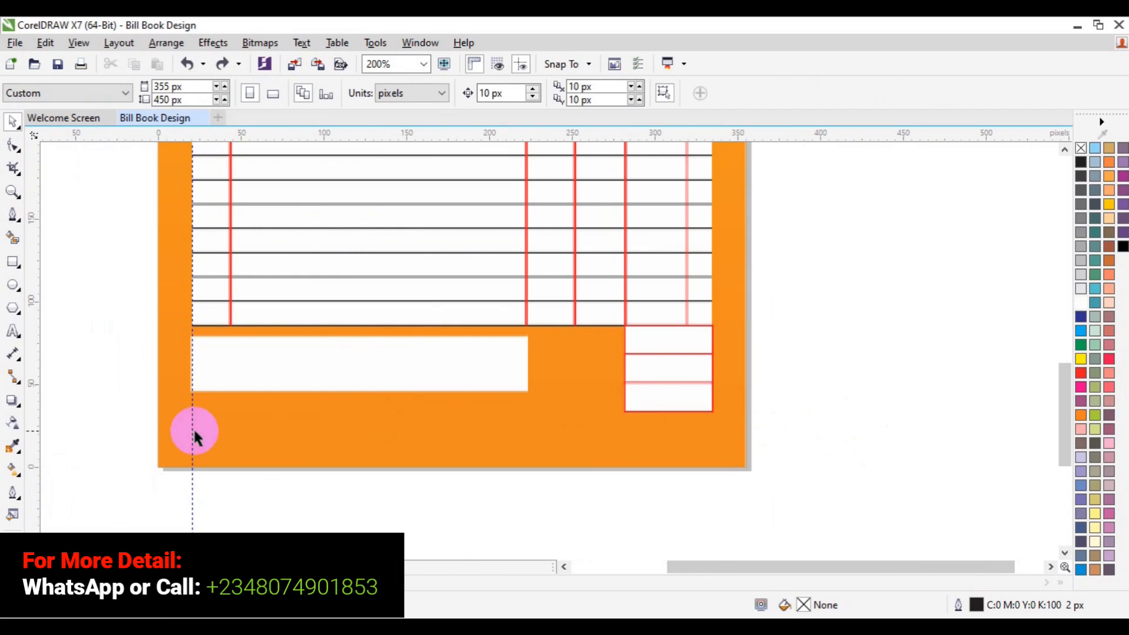
click(12, 217)
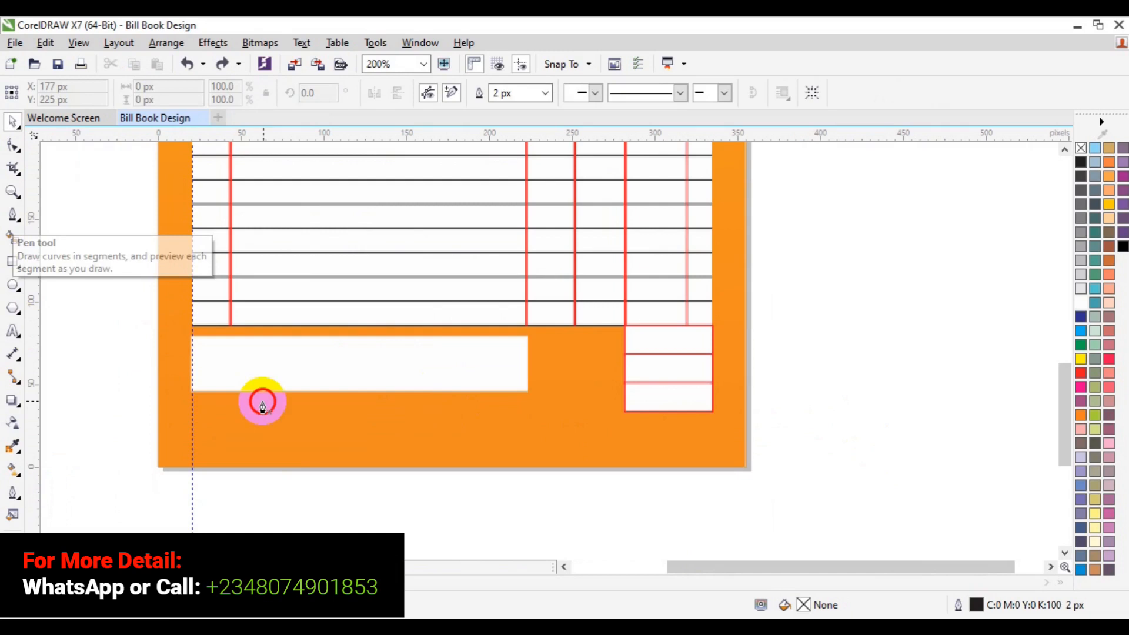
click(263, 406)
click(210, 430)
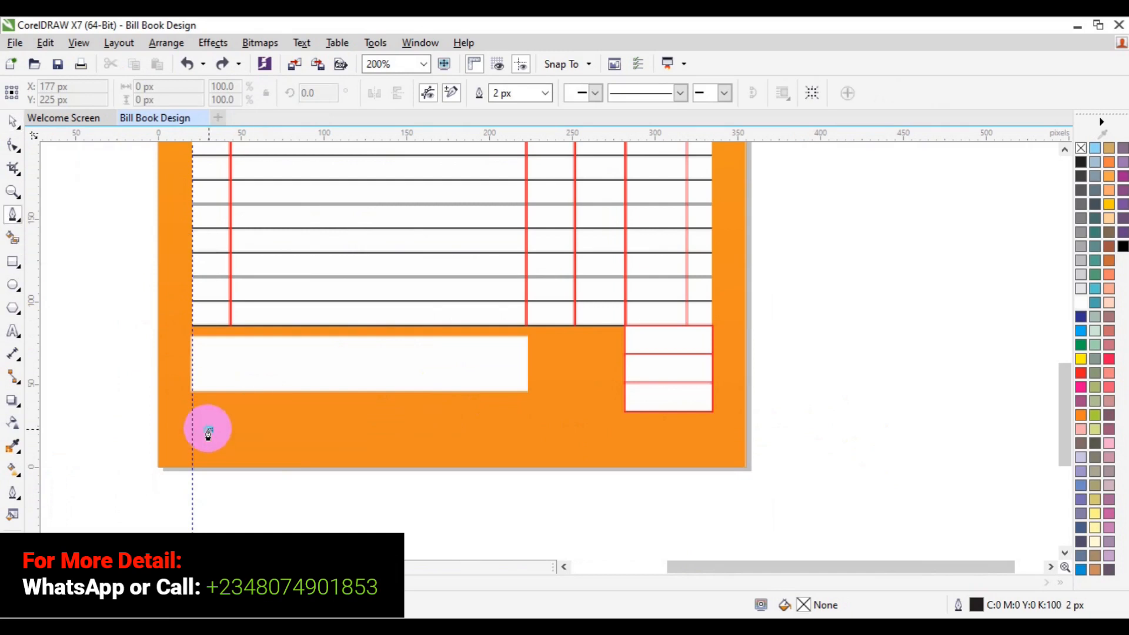
double_click(541, 429)
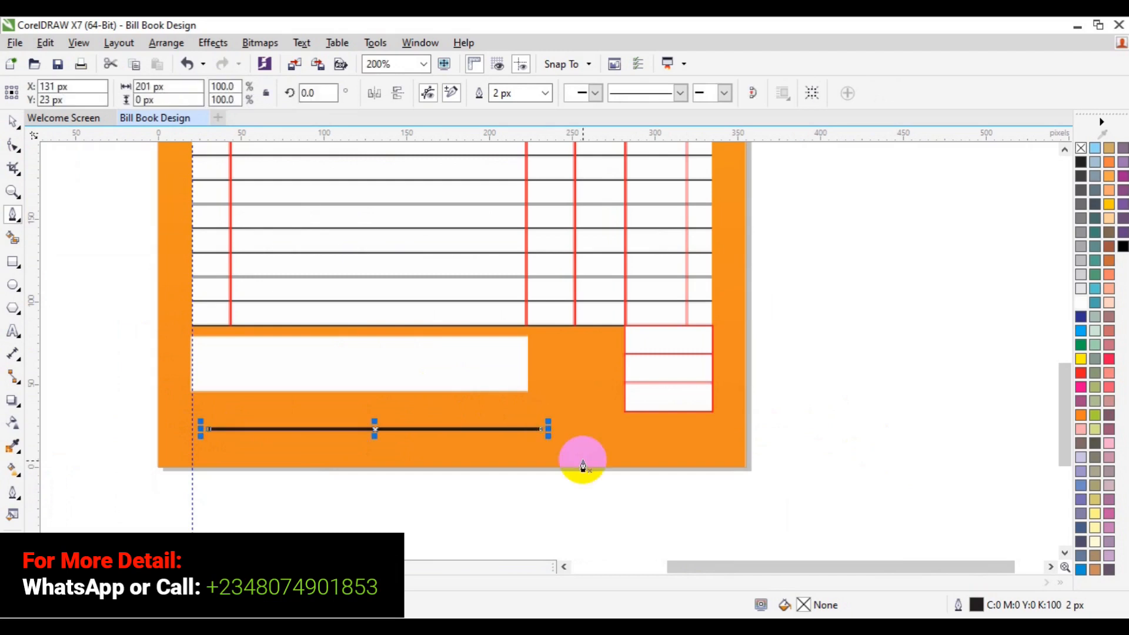
Recolour the footer line white and shift it right to about X 149 px
click(12, 123)
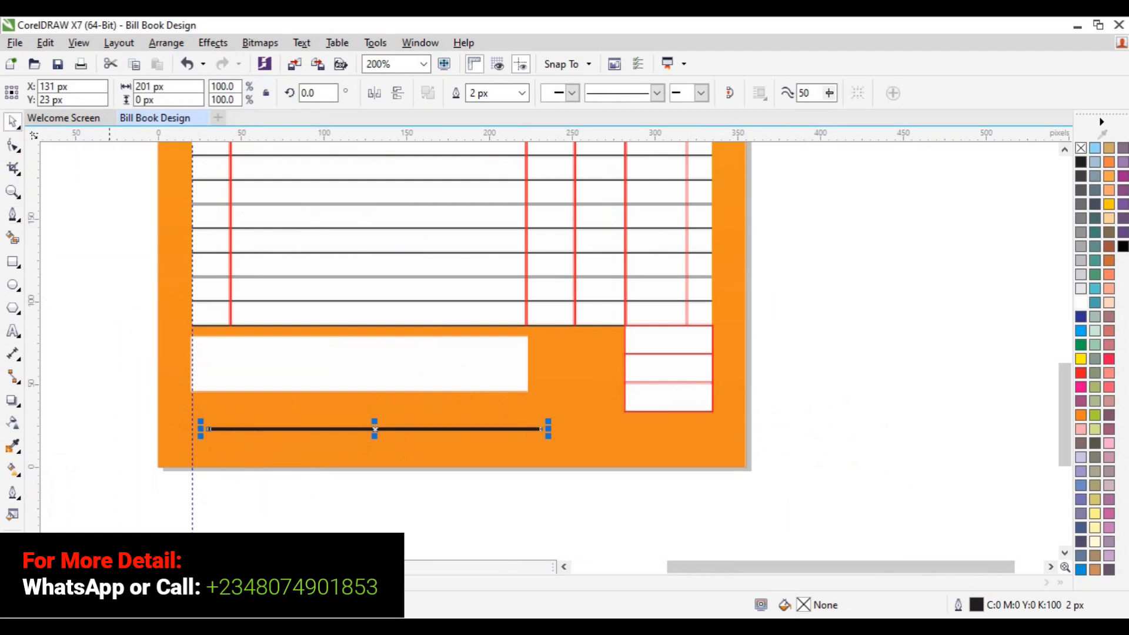
right_click(101, 583)
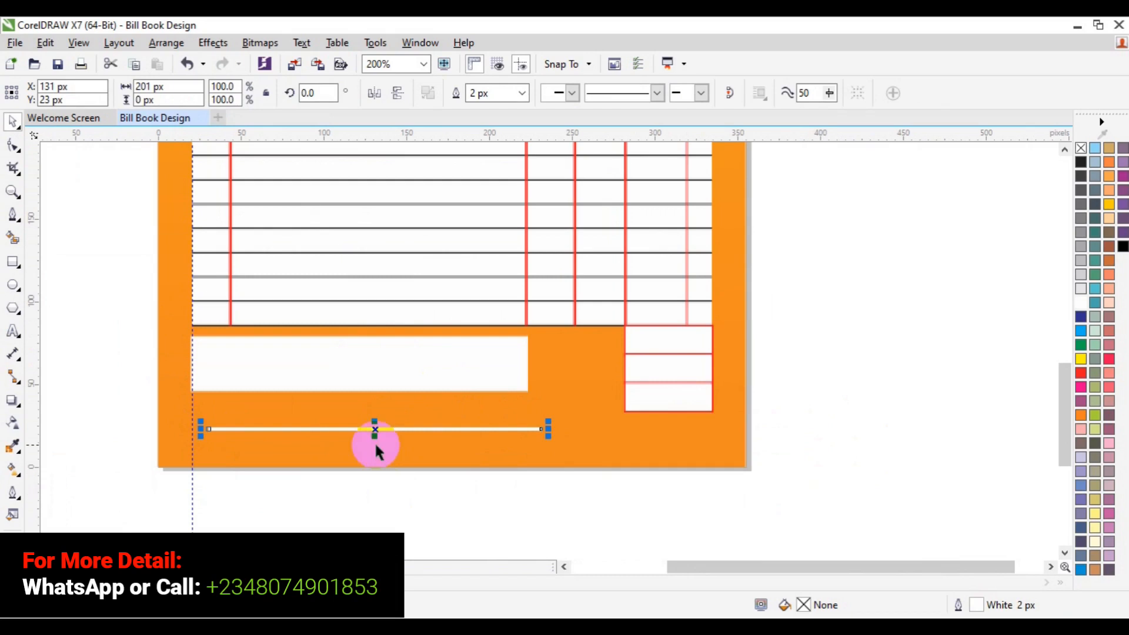
drag(375, 429, 404, 429)
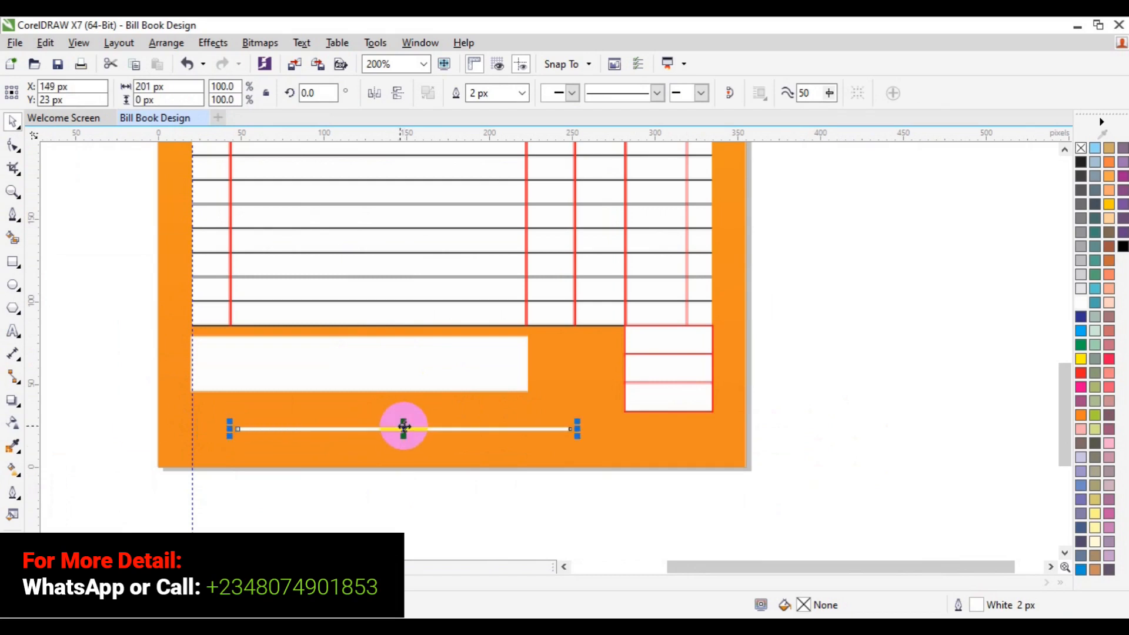
click(64, 386)
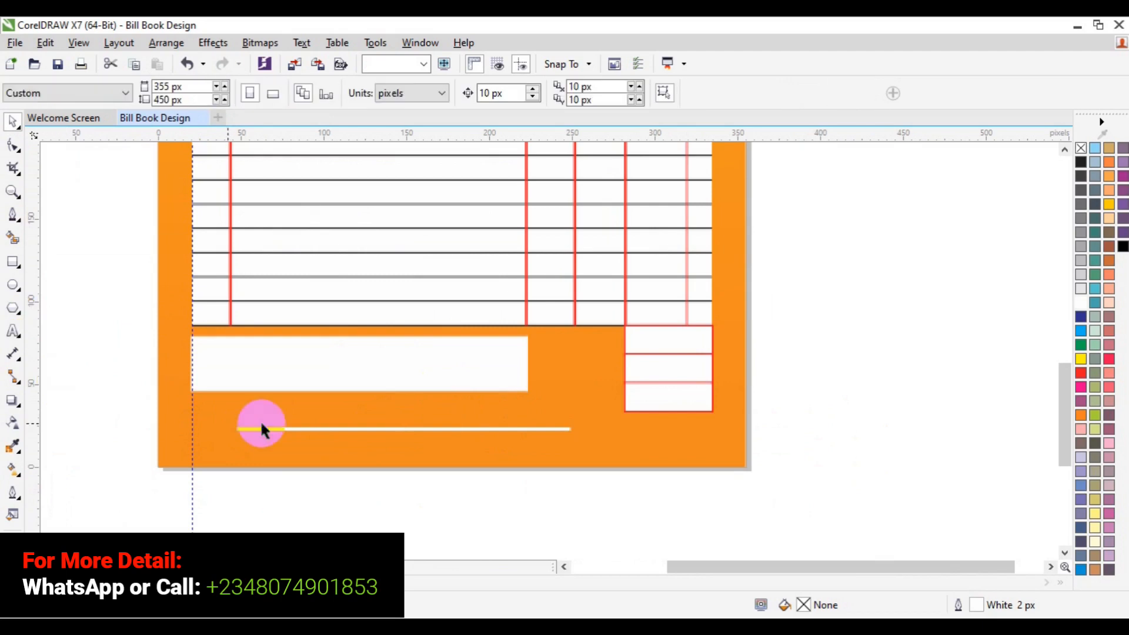
Nudge the white text area up to about Y 65 px, then try reducing its height and undo that resize
click(309, 387)
drag(309, 387, 310, 386)
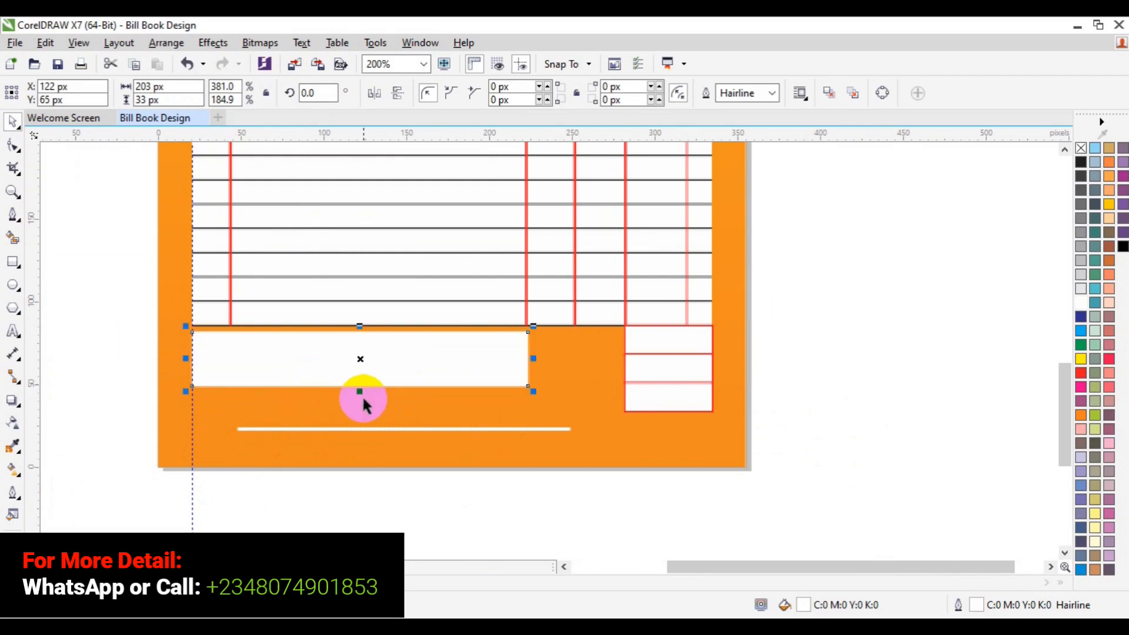
drag(360, 387, 360, 378)
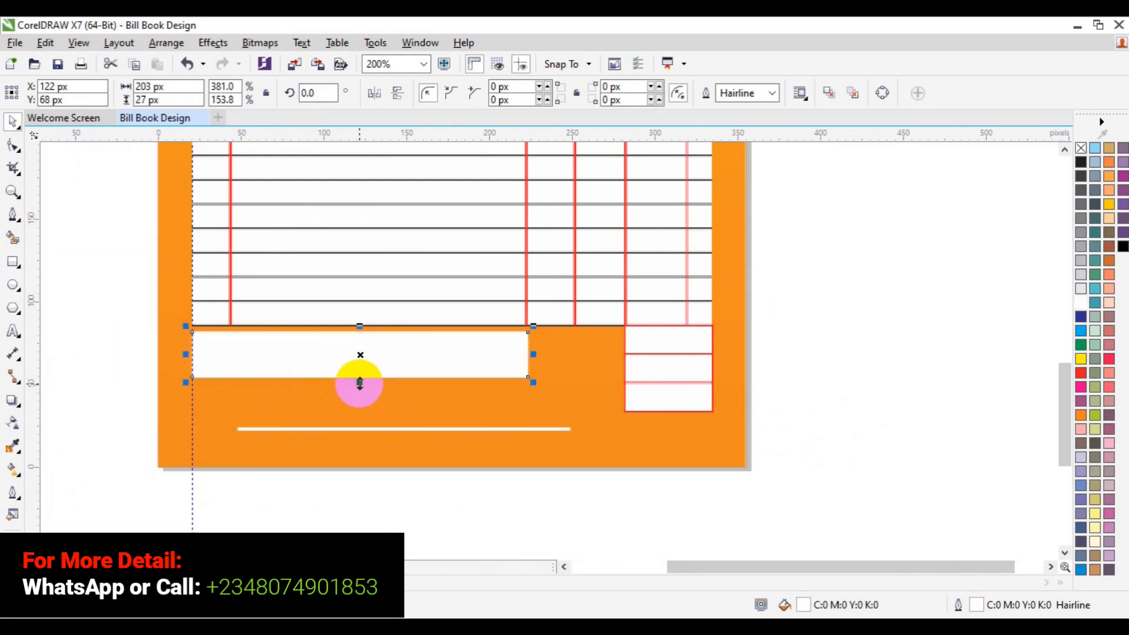
key(ctrl+z)
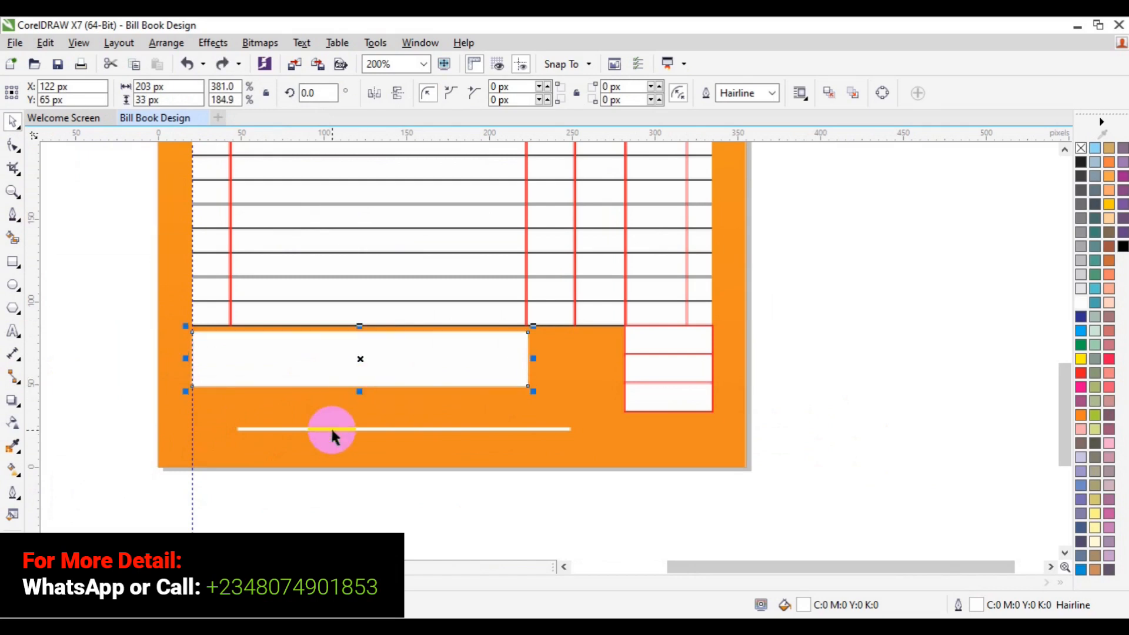
Raise the white line to about Y 27 px, closer to the text area
click(330, 429)
drag(333, 430, 333, 424)
drag(332, 423, 330, 422)
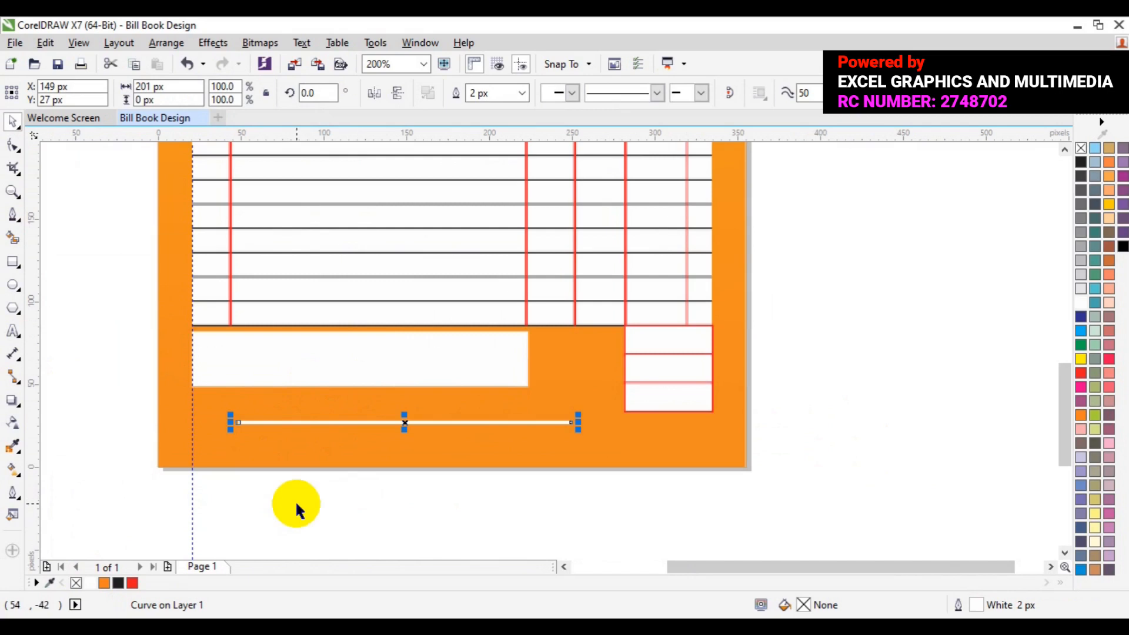
Draw a rectangle about 110 by 17 px beneath the line at the page's lower left, filled white with no outline
click(13, 262)
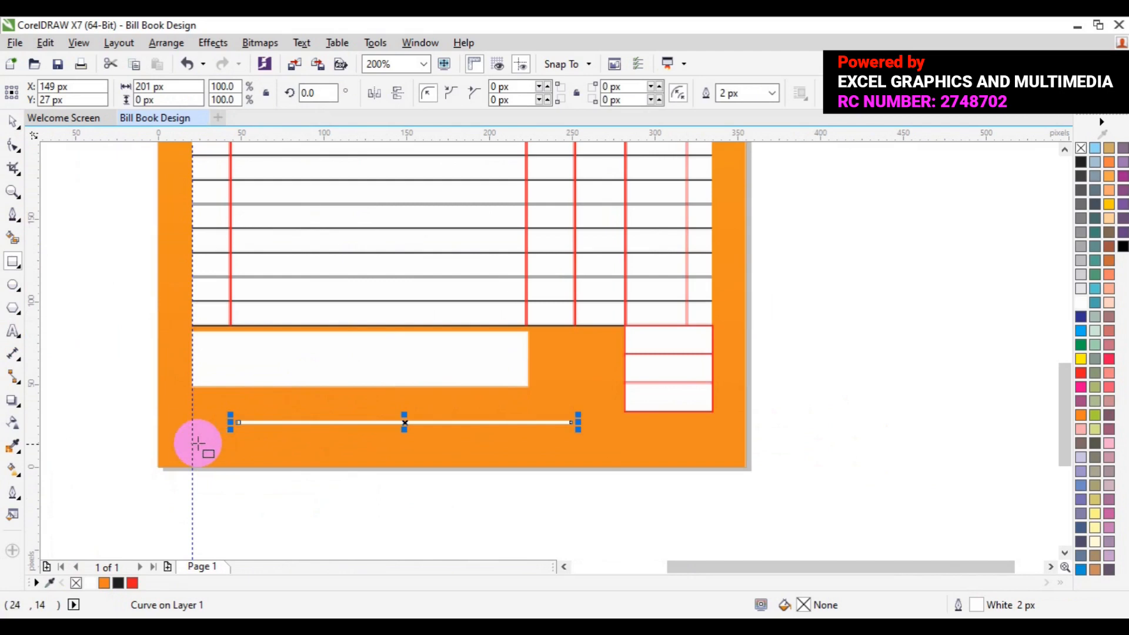
mouse_move(195, 439)
mouse_down()
mouse_move(290, 467)
mouse_move(378, 467)
mouse_up()
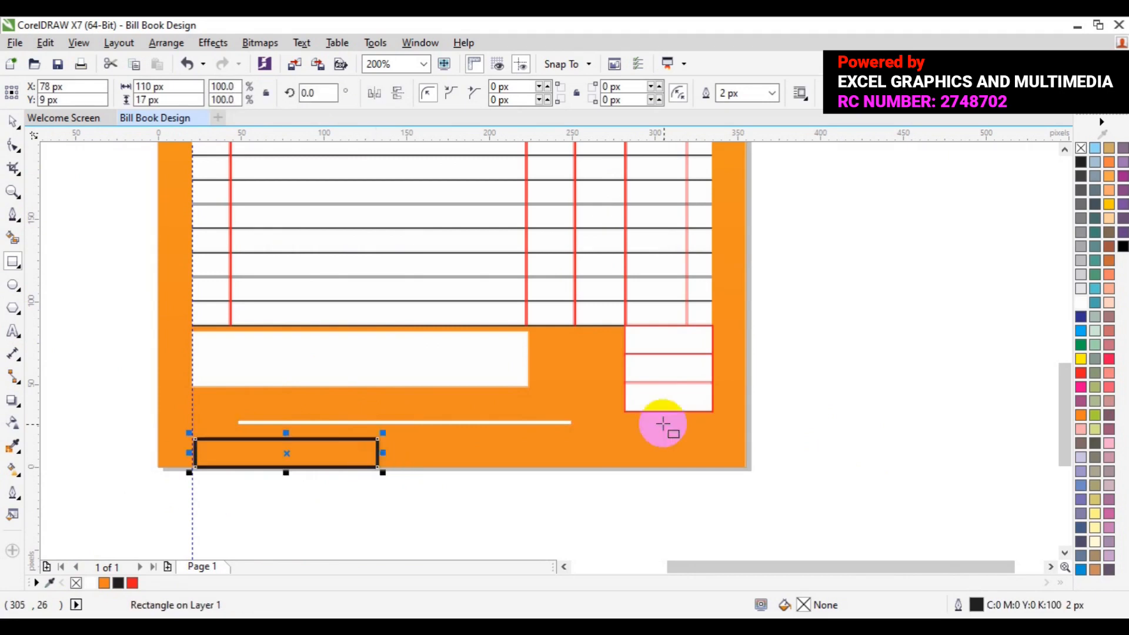
click(1081, 304)
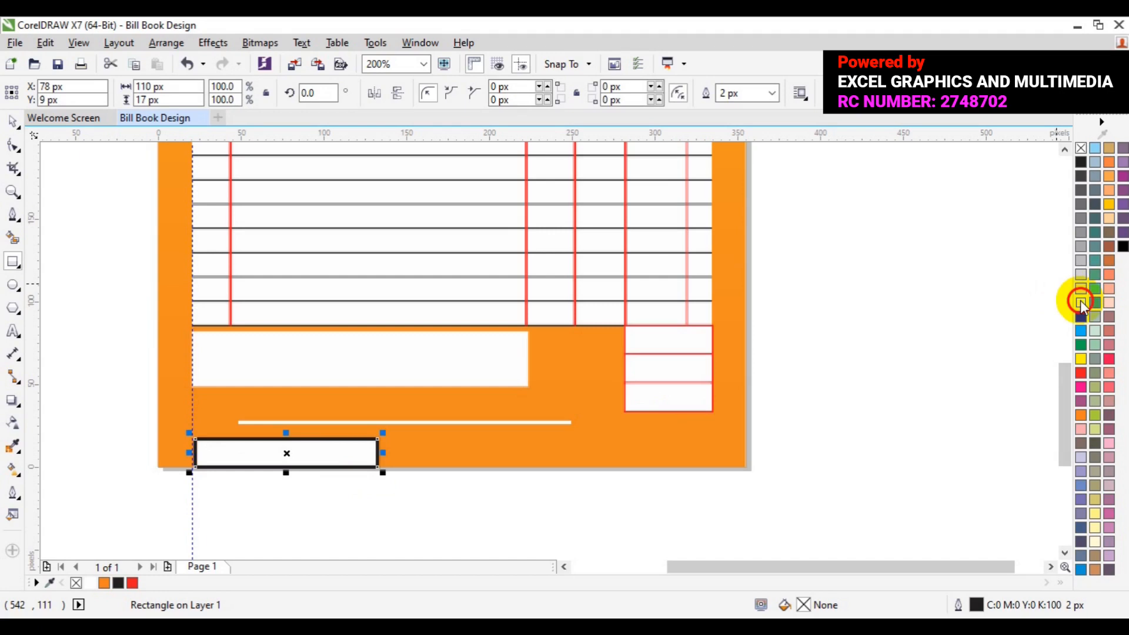
right_click(1081, 150)
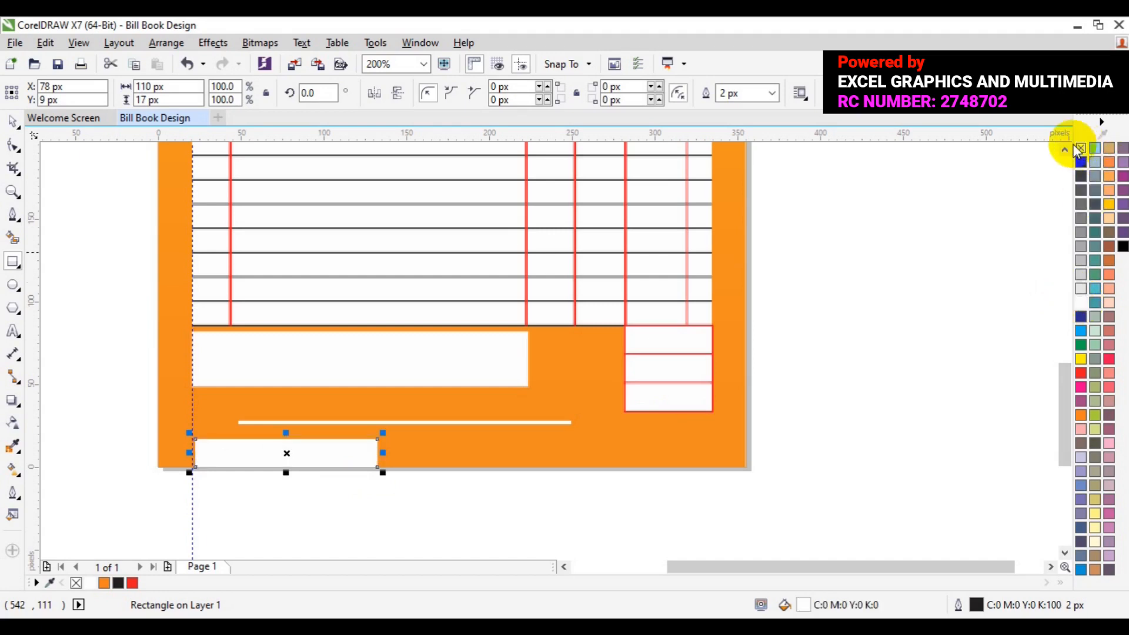
Nudge the new white rectangle to about X 77, Y 11 px and the white line to about X 146, Y 30 px
click(13, 121)
click(408, 454)
drag(328, 451, 326, 448)
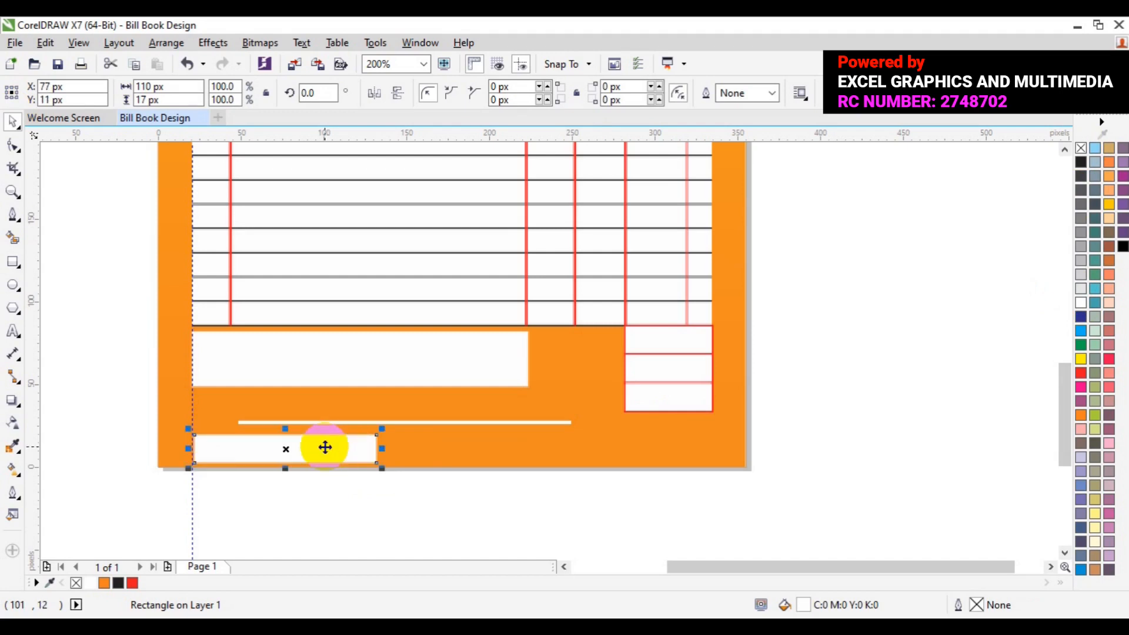
click(427, 423)
drag(428, 423, 423, 418)
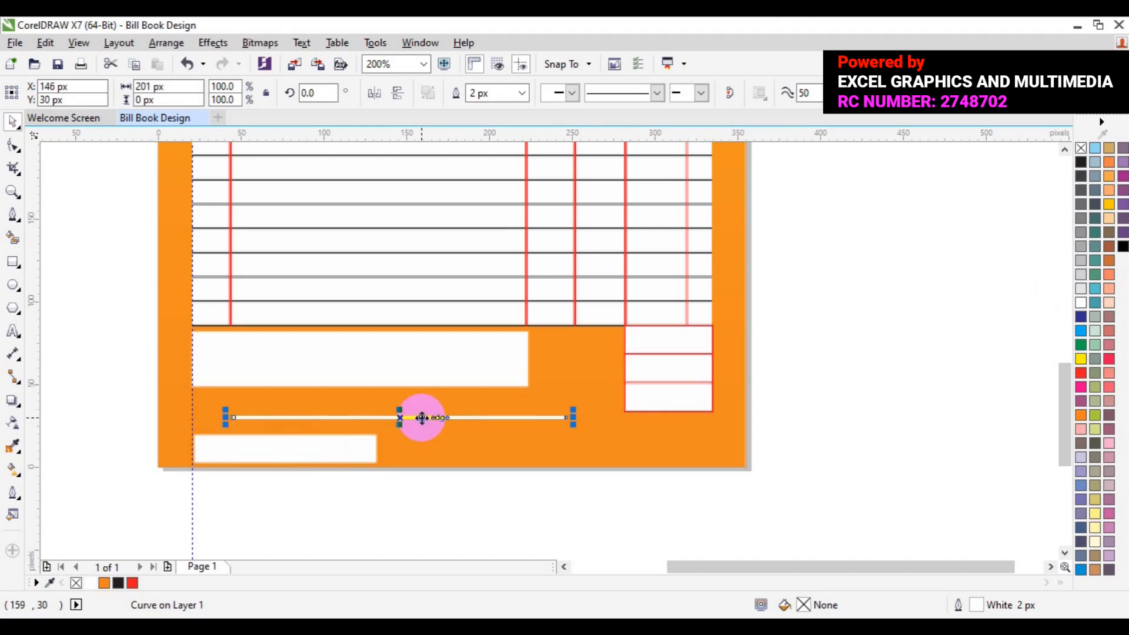
click(359, 446)
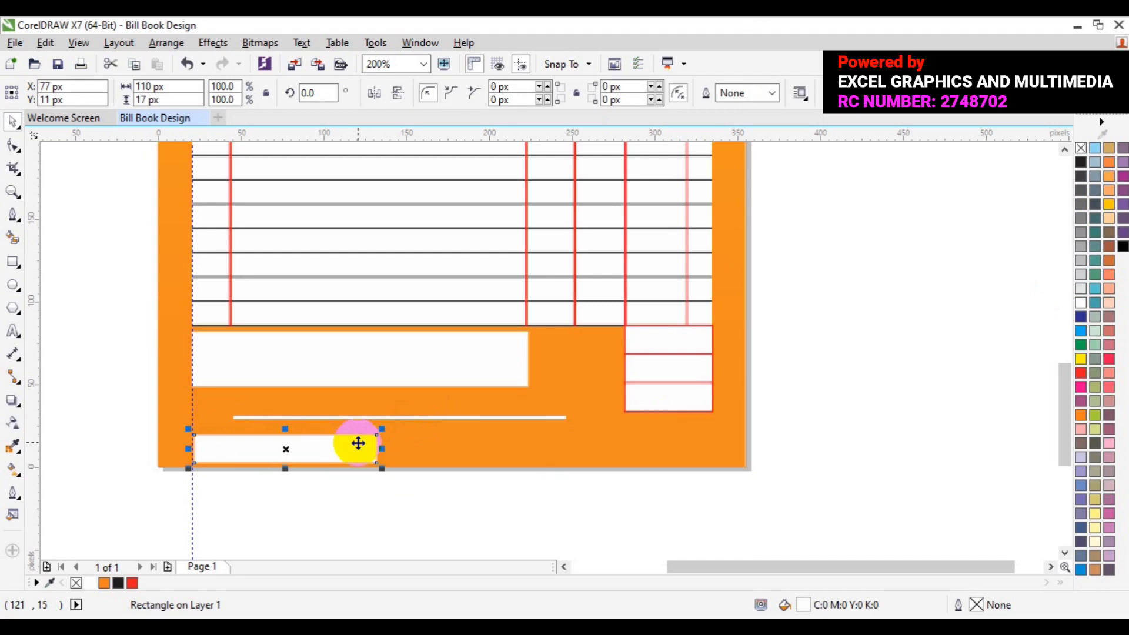
drag(359, 444, 563, 437)
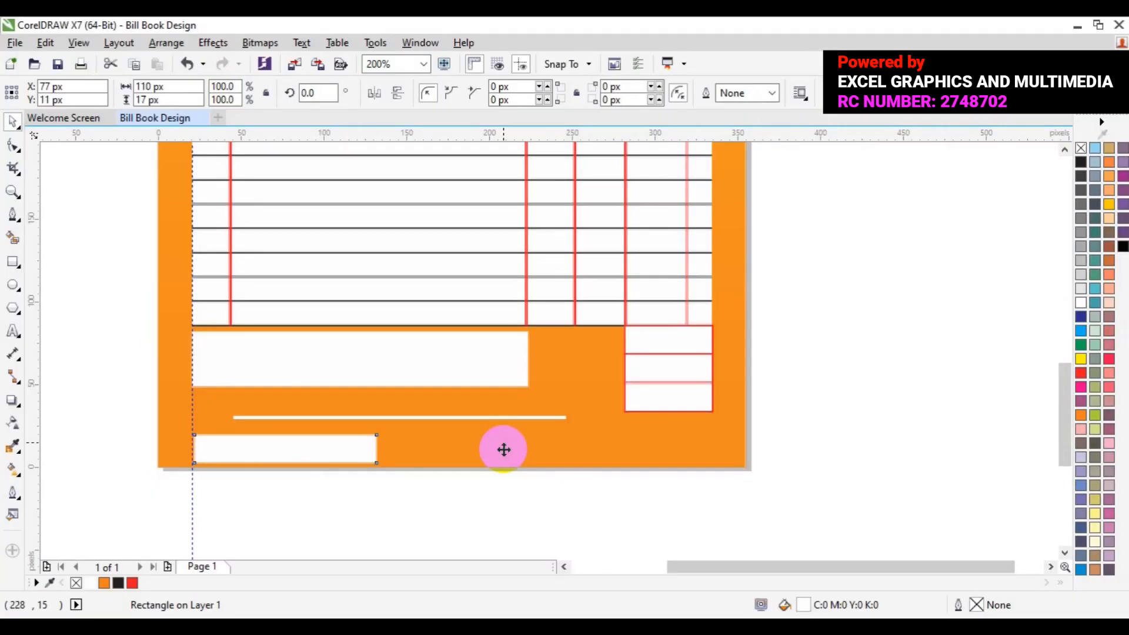
right_click(504, 449)
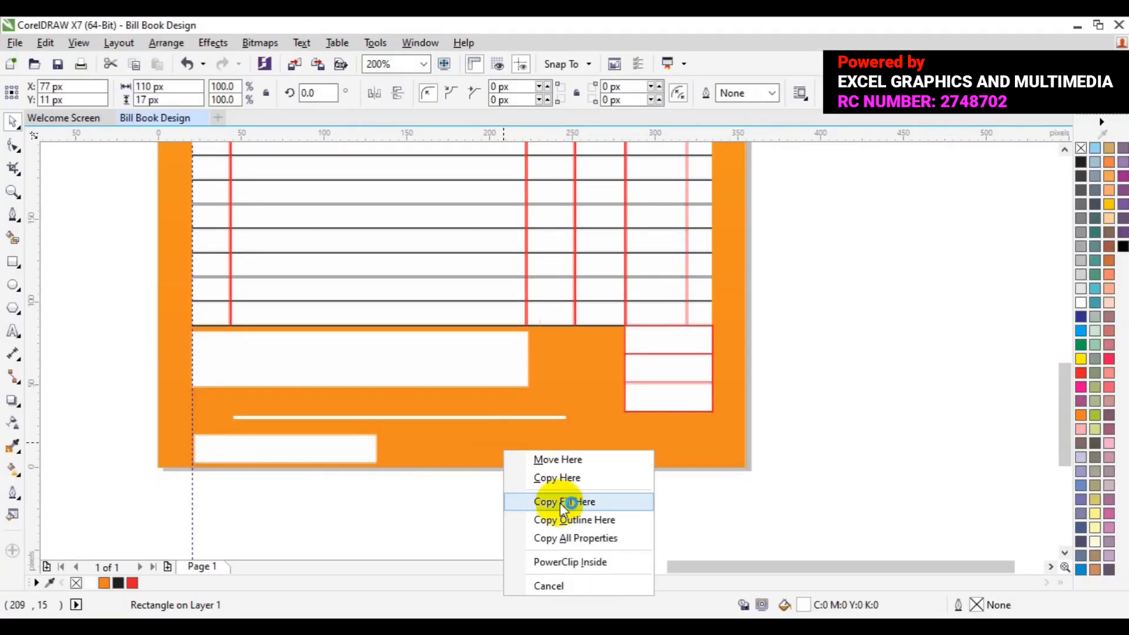
click(557, 478)
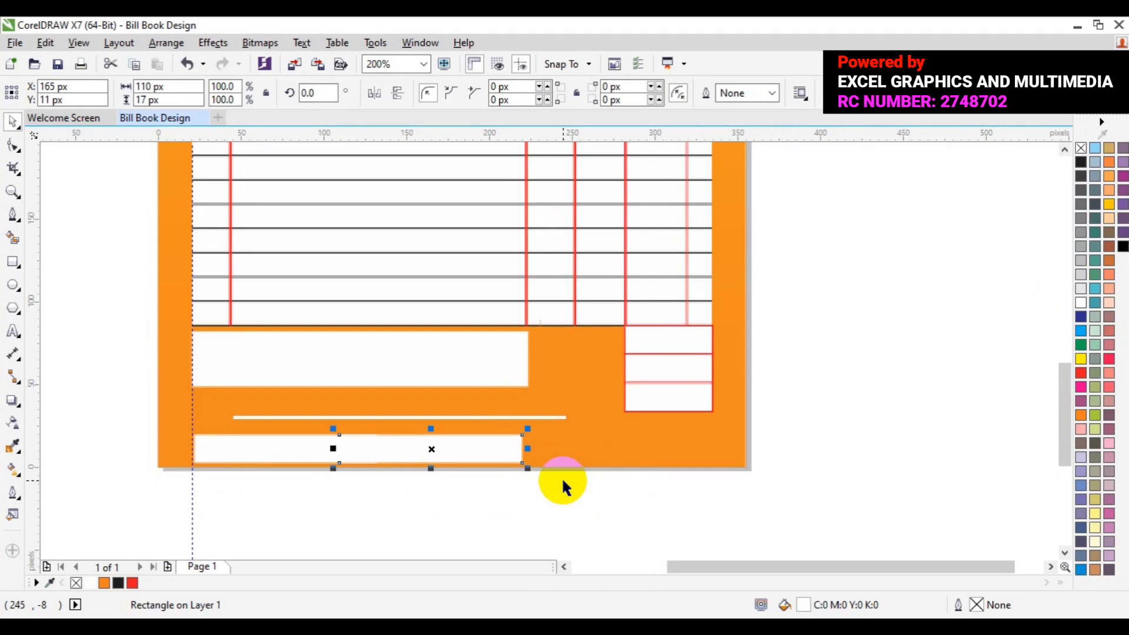
key(Delete)
Place a copy of the small white rectangle to its right at about X 194 px, and repeat the duplication for a third rectangle
click(343, 454)
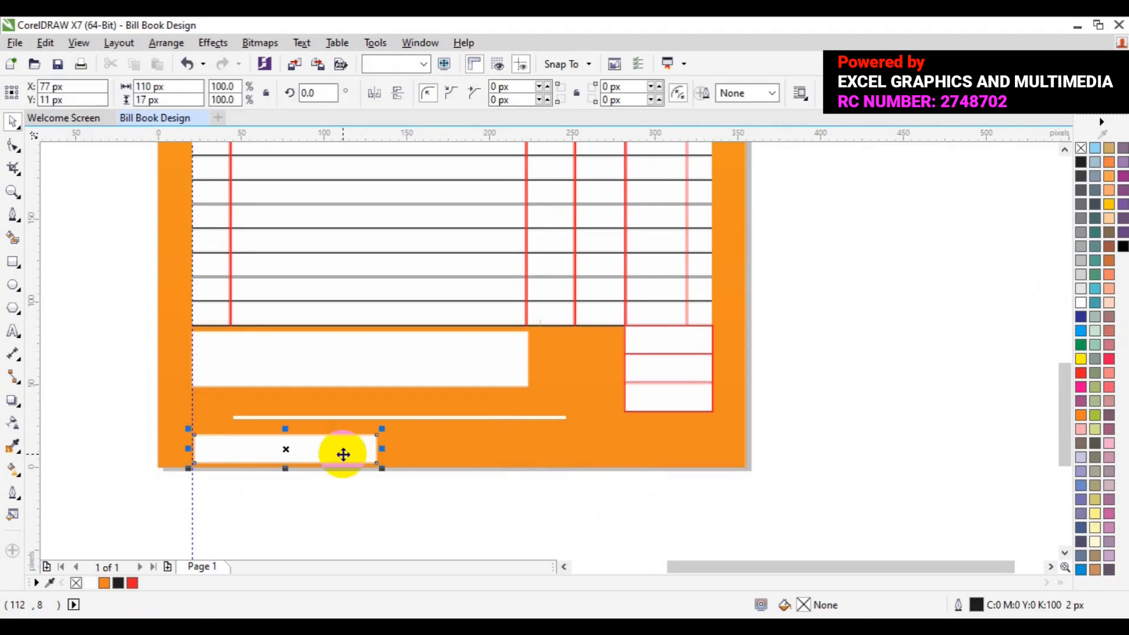
drag(343, 454, 535, 449)
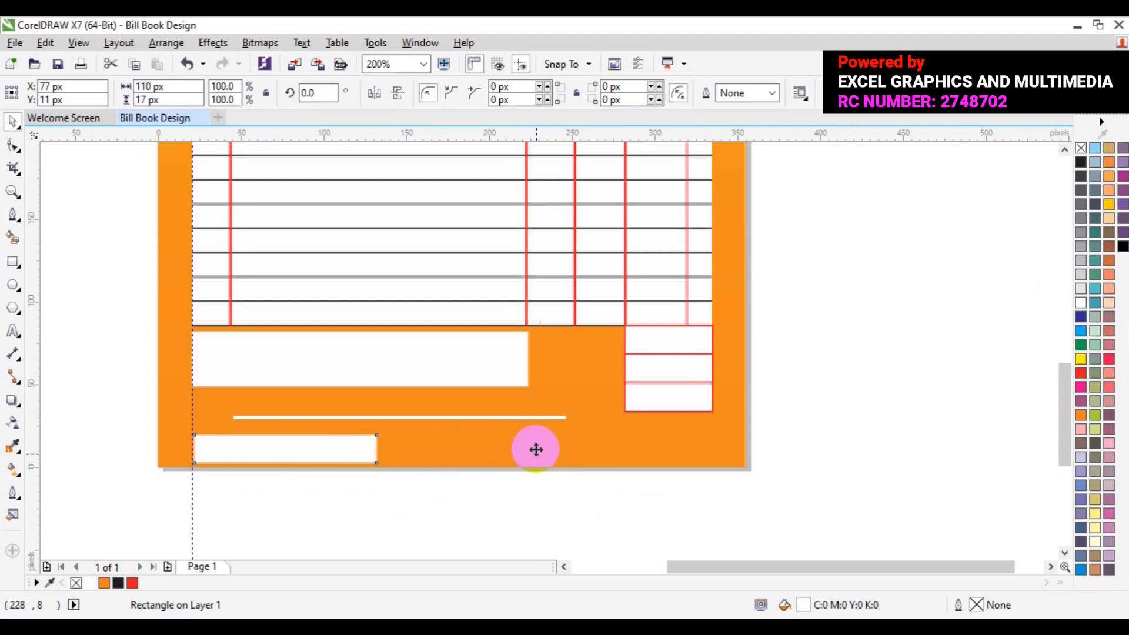
click(579, 477)
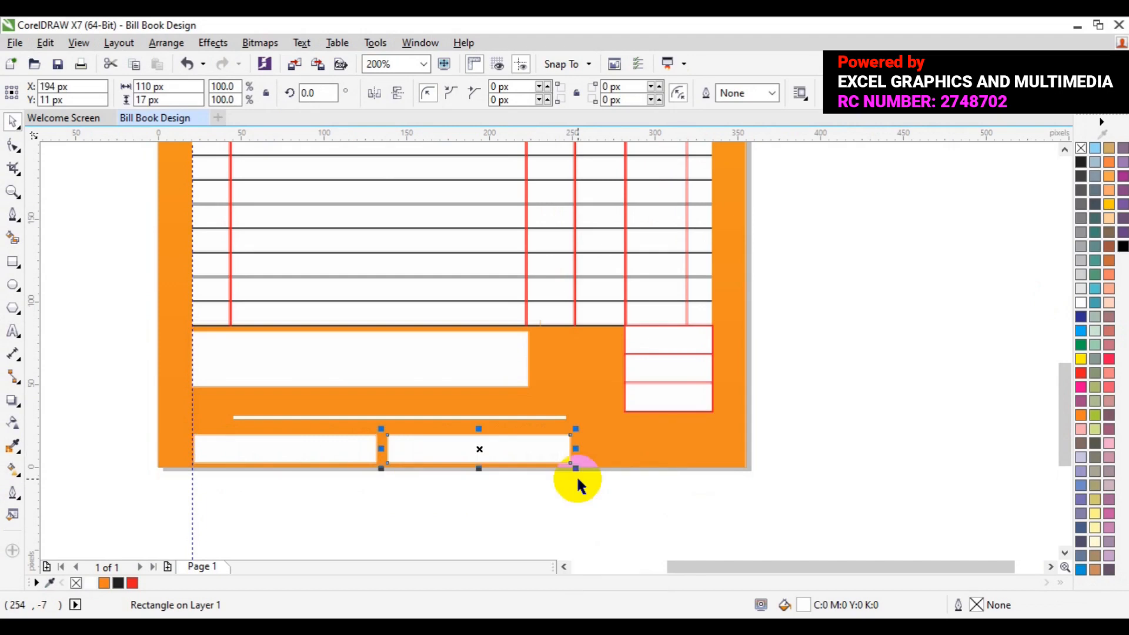
key(ctrl+r)
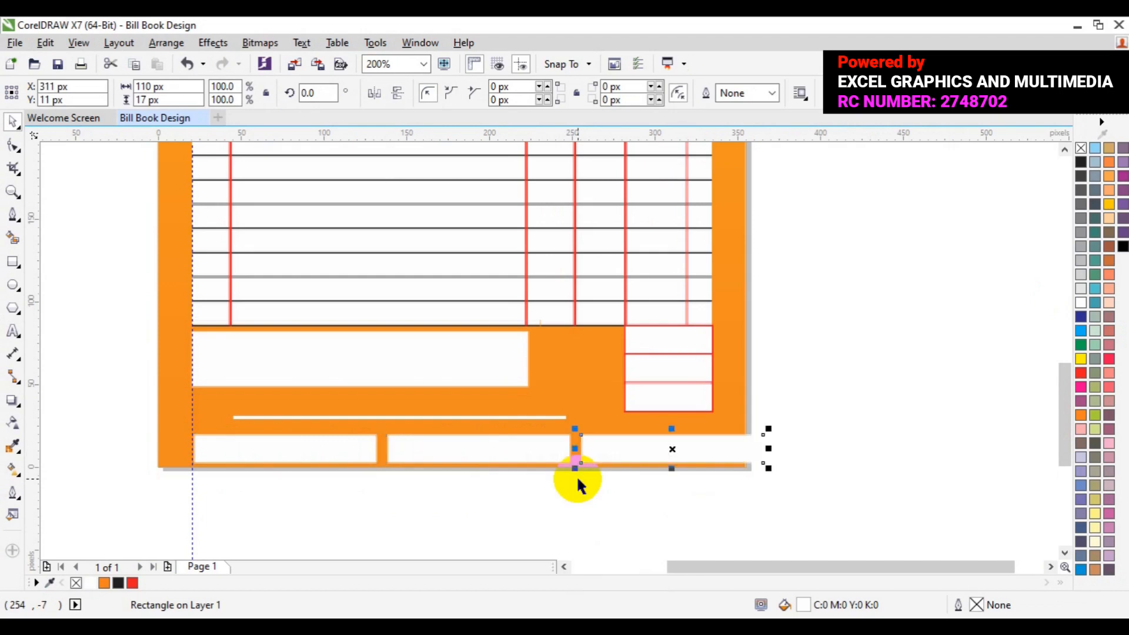
Add a vertical guideline at the table's right edge and narrow the three white rectangles together to about 313 px to meet it
shift+click(517, 453)
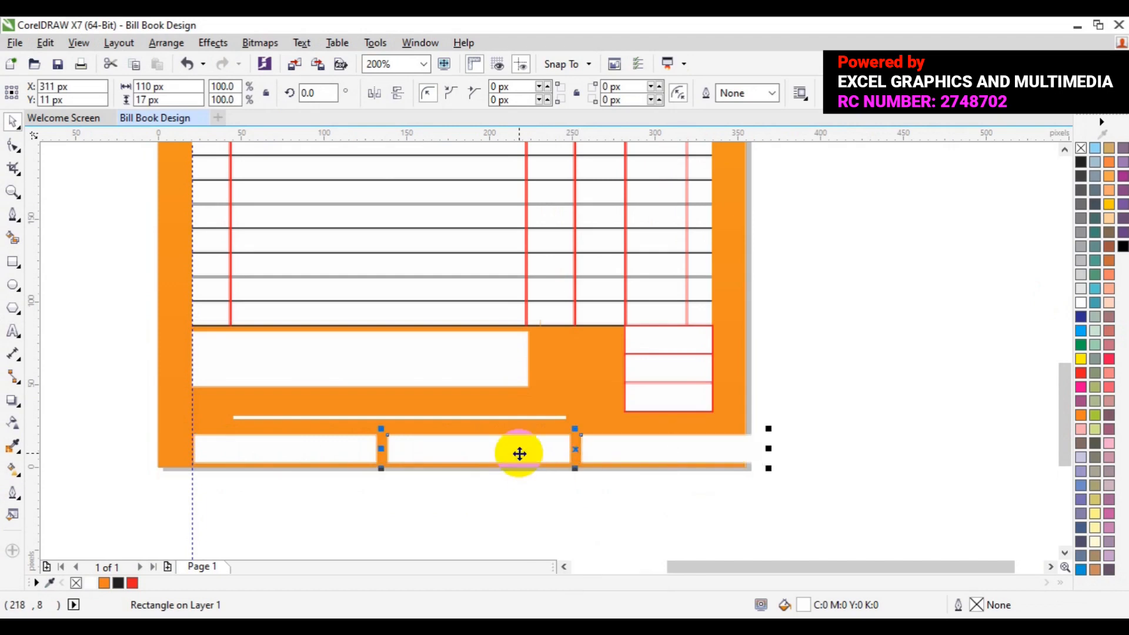
shift+click(344, 451)
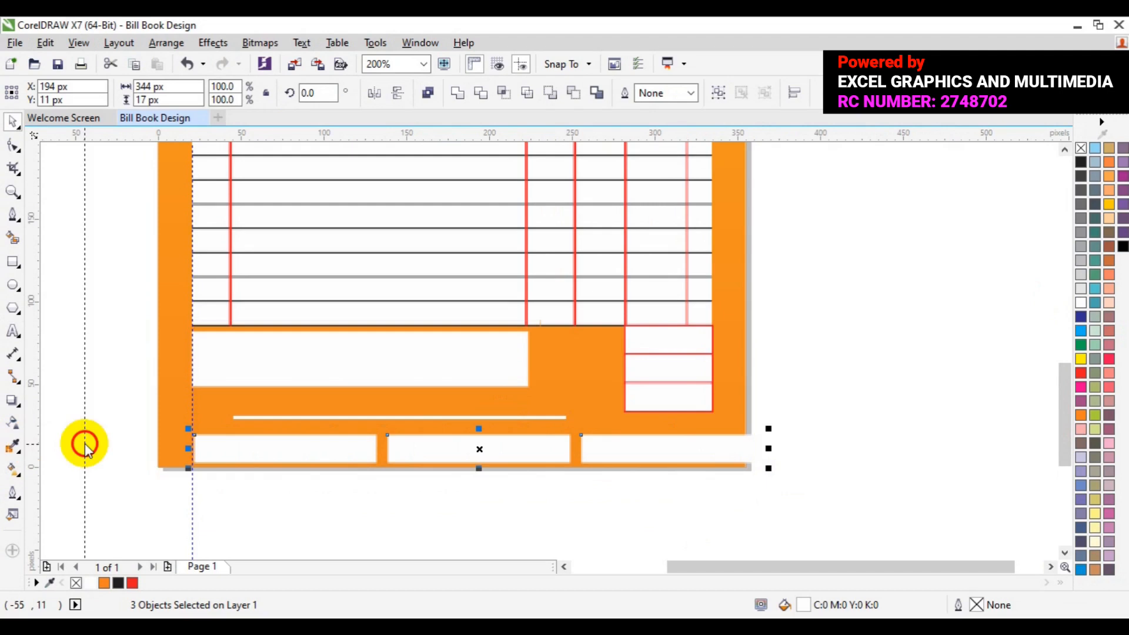
drag(676, 336, 714, 327)
click(660, 456)
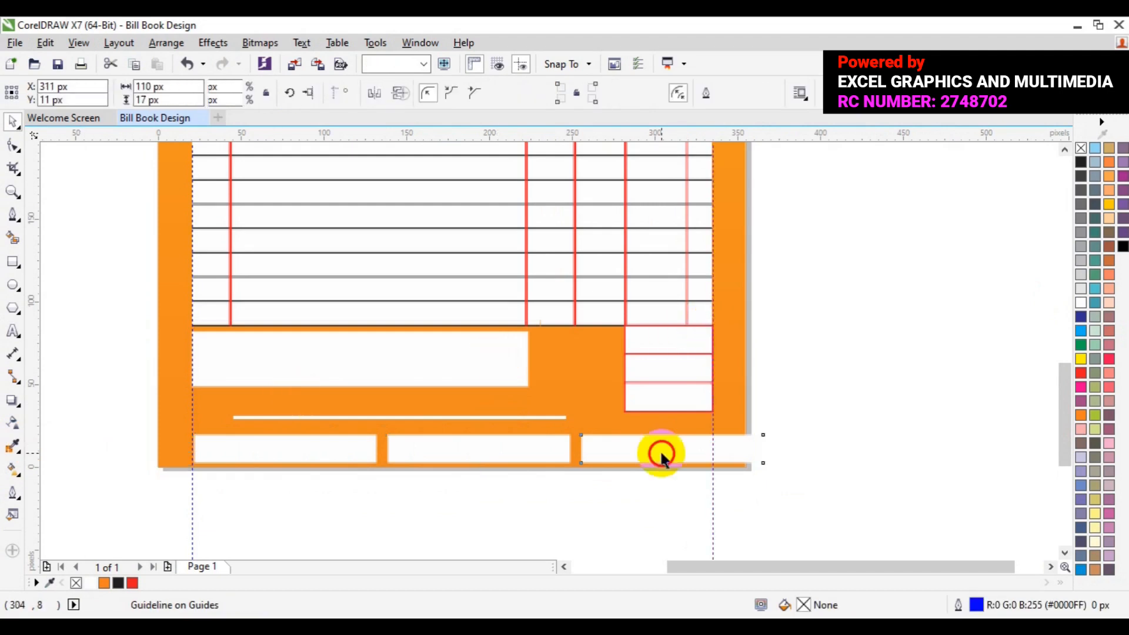
shift+click(553, 453)
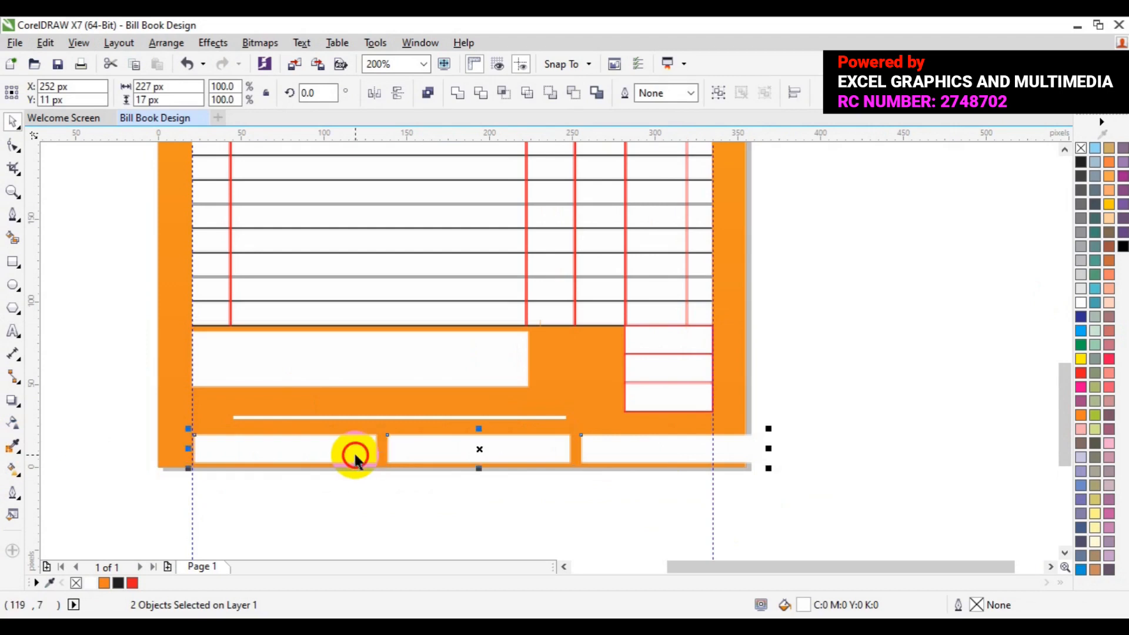
shift+click(768, 459)
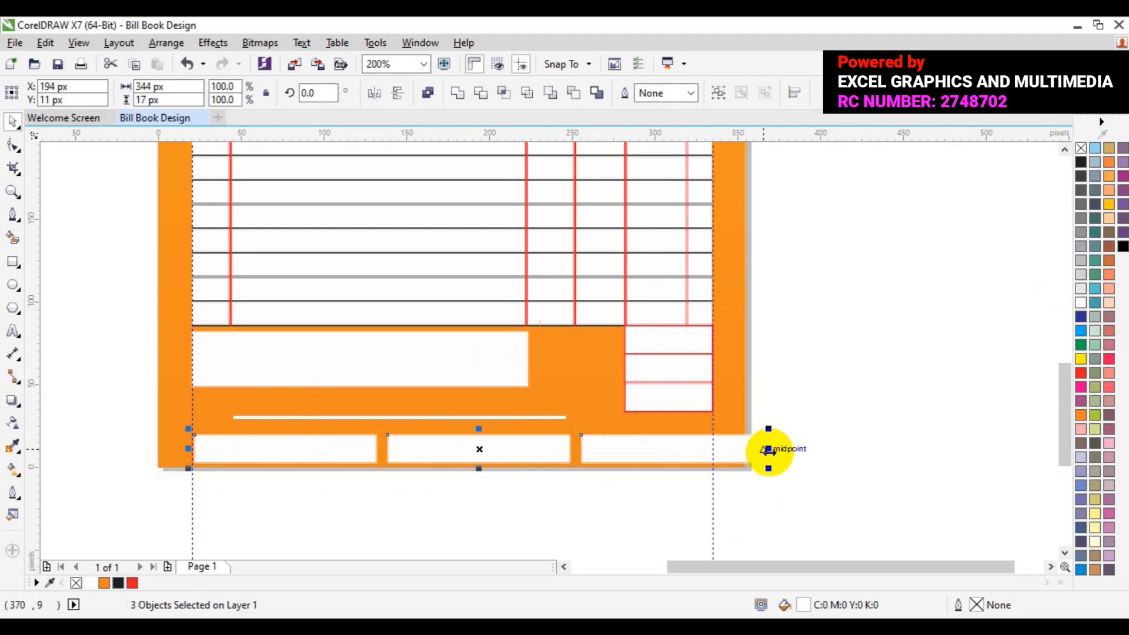
drag(769, 452, 718, 457)
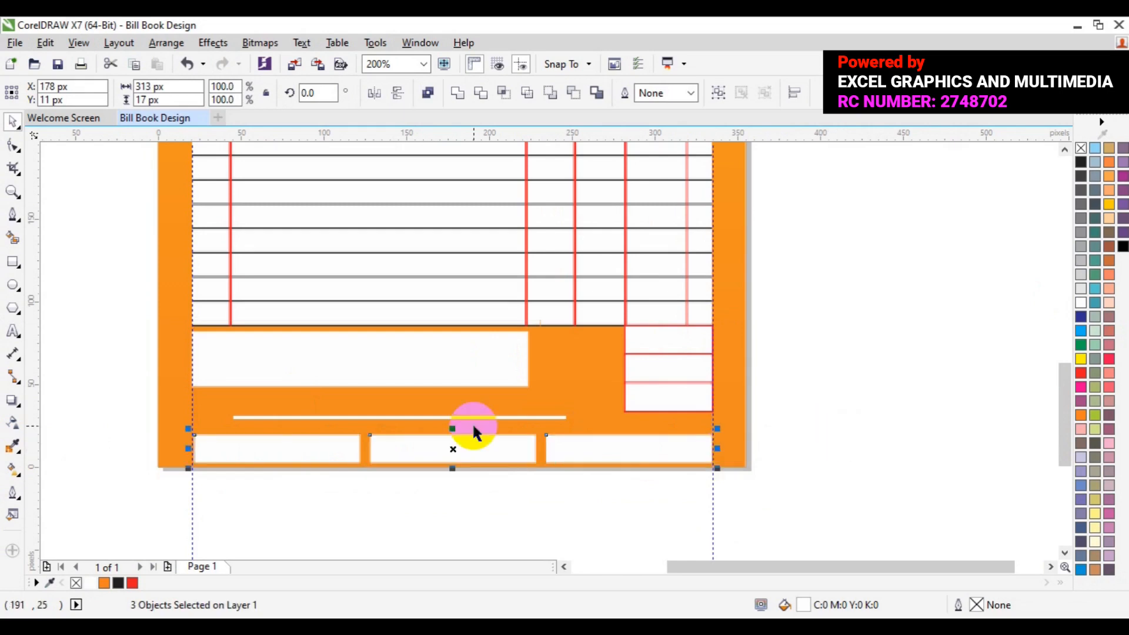
Raise the row of three white rectangles to about Y 16 px, just beneath the white line
key(Up)
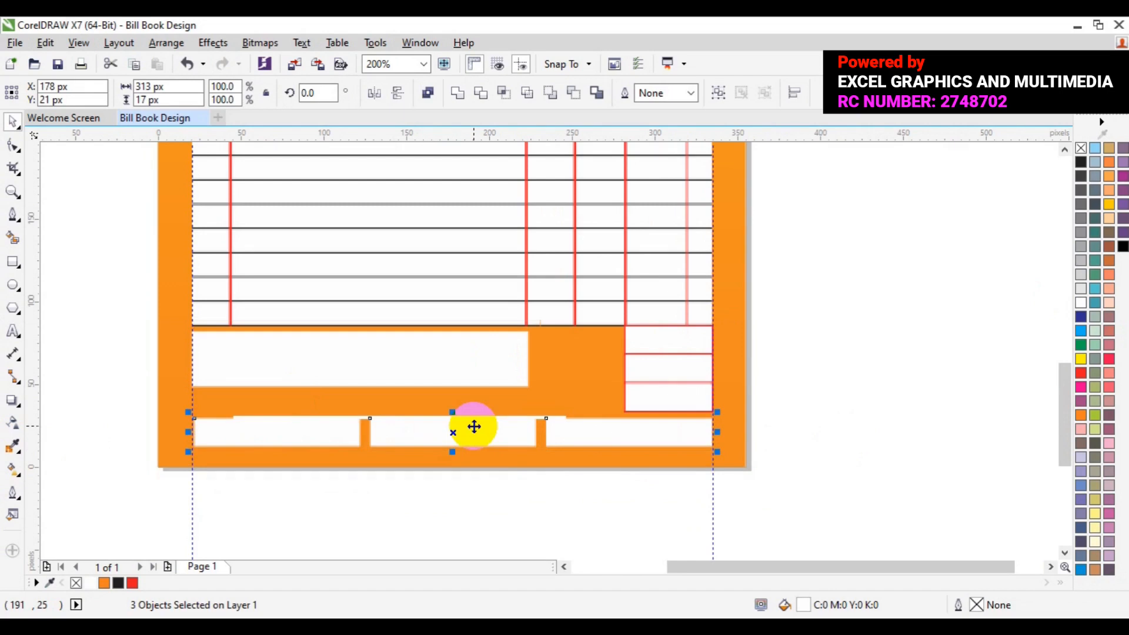
drag(474, 427, 474, 433)
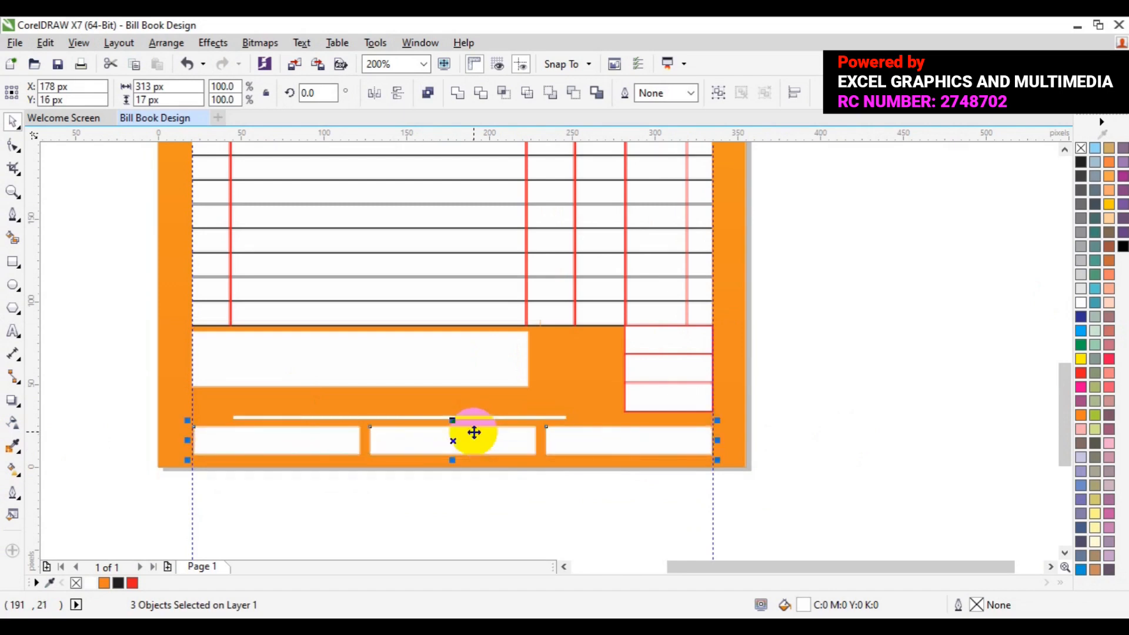
click(855, 386)
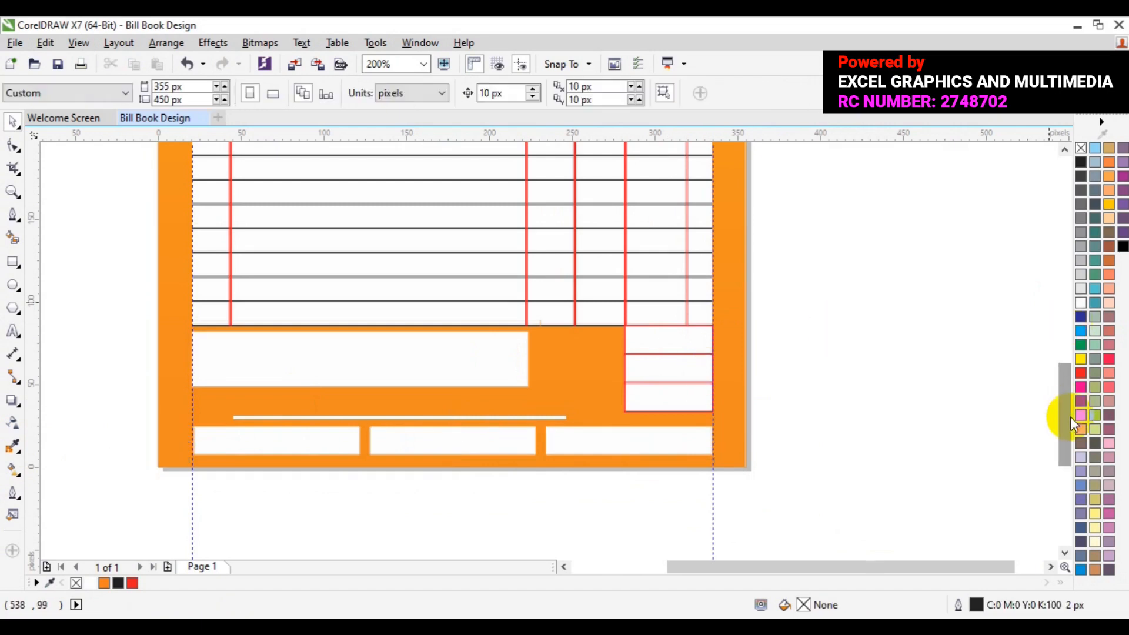
drag(1069, 426, 1068, 326)
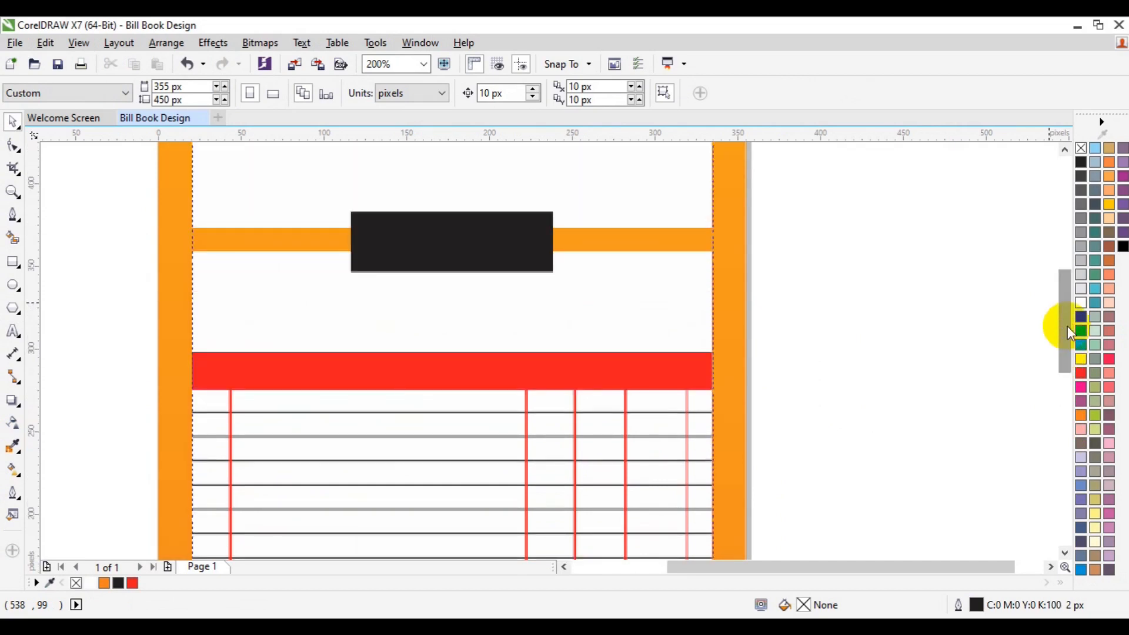